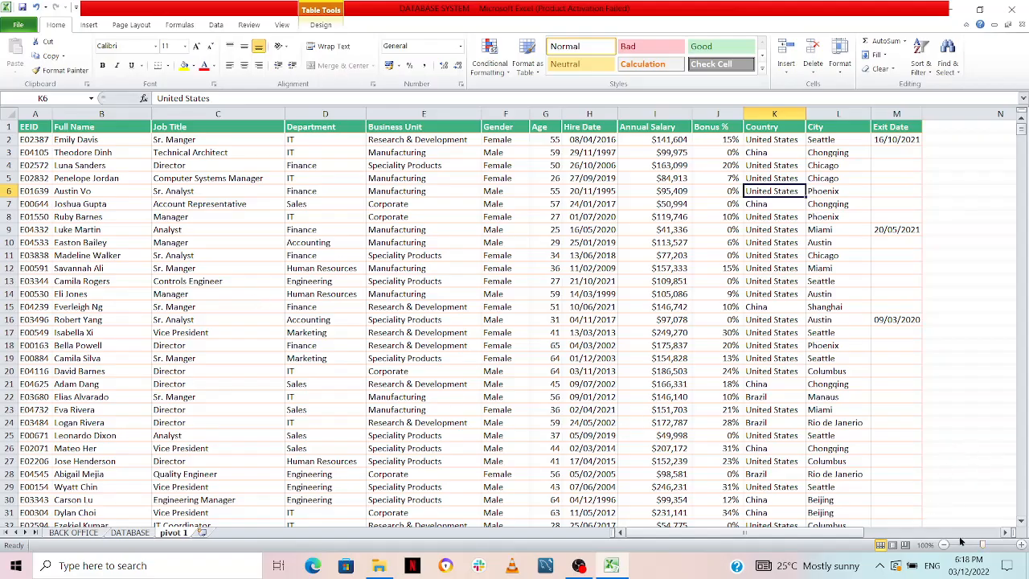
Start a PivotTable based on the TBL_Employees table on the pivot 1 sheet
mouse_move(823, 534)
mouse_down()
mouse_move(881, 532)
mouse_move(841, 535)
mouse_up()
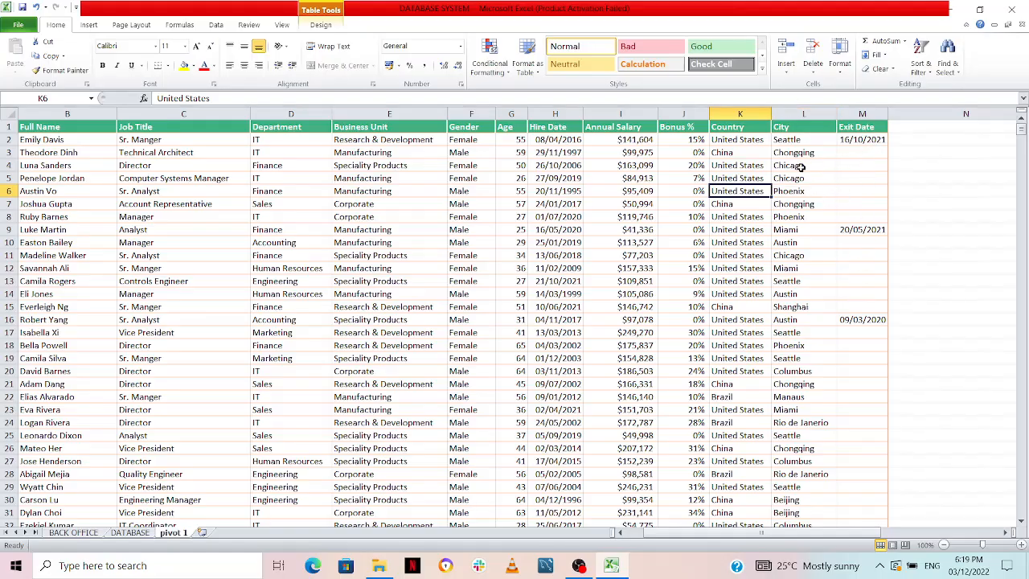
click(1005, 534)
click(1005, 535)
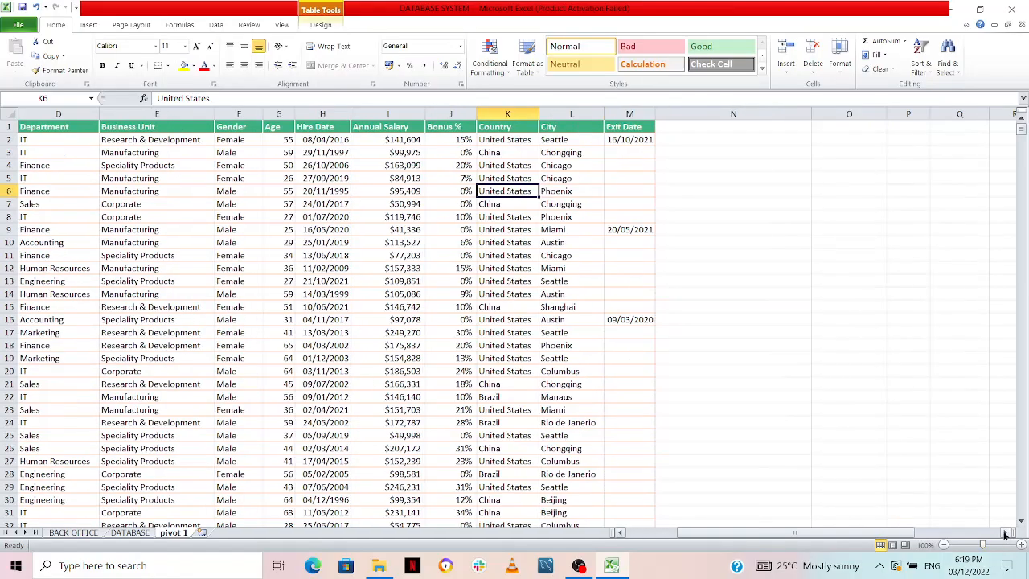
click(1005, 534)
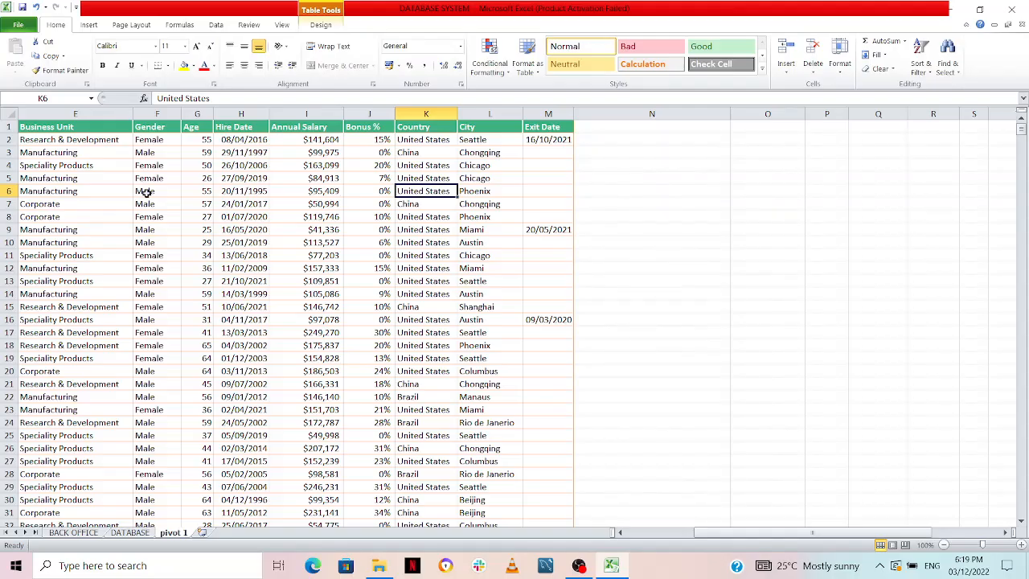
click(322, 253)
click(147, 202)
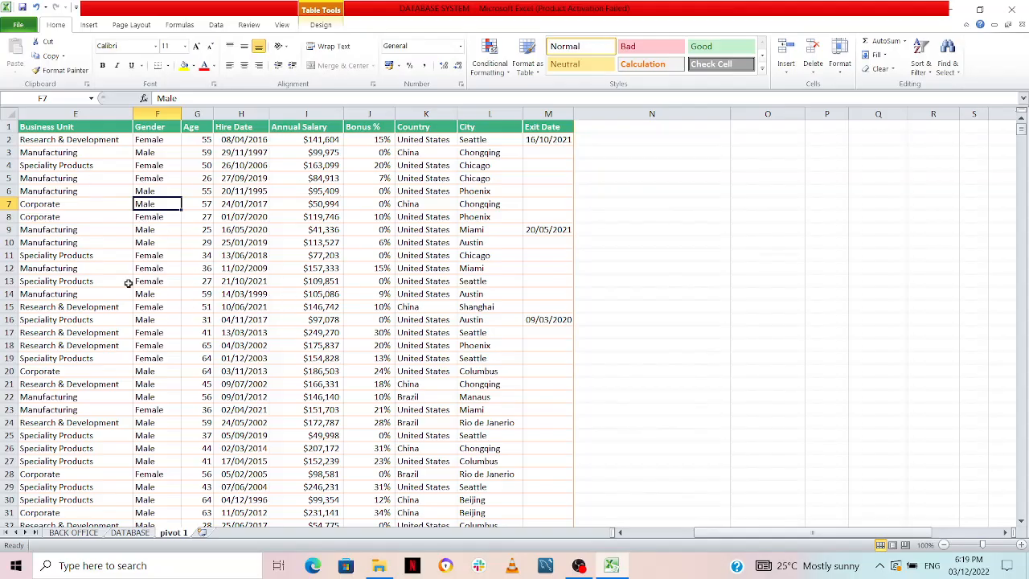
click(94, 26)
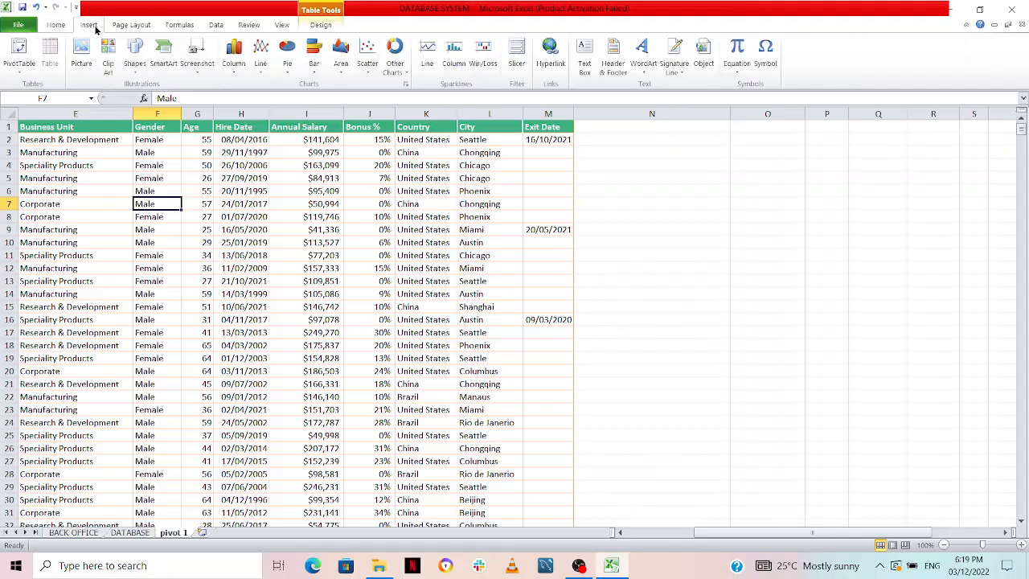
click(22, 51)
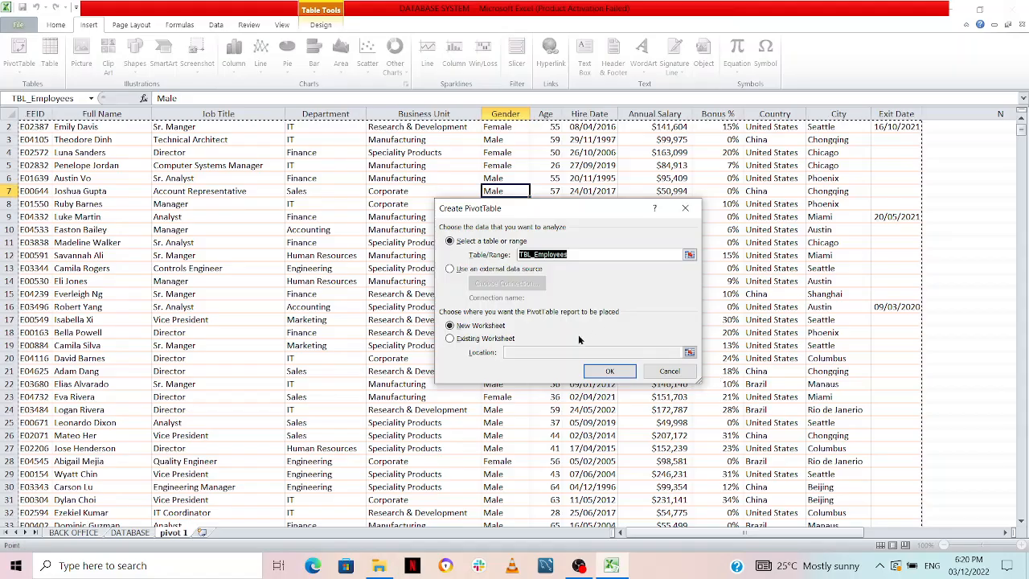
Place the PivotTable in the existing worksheet at cell O6 of the pivot 1 sheet and create it
click(450, 339)
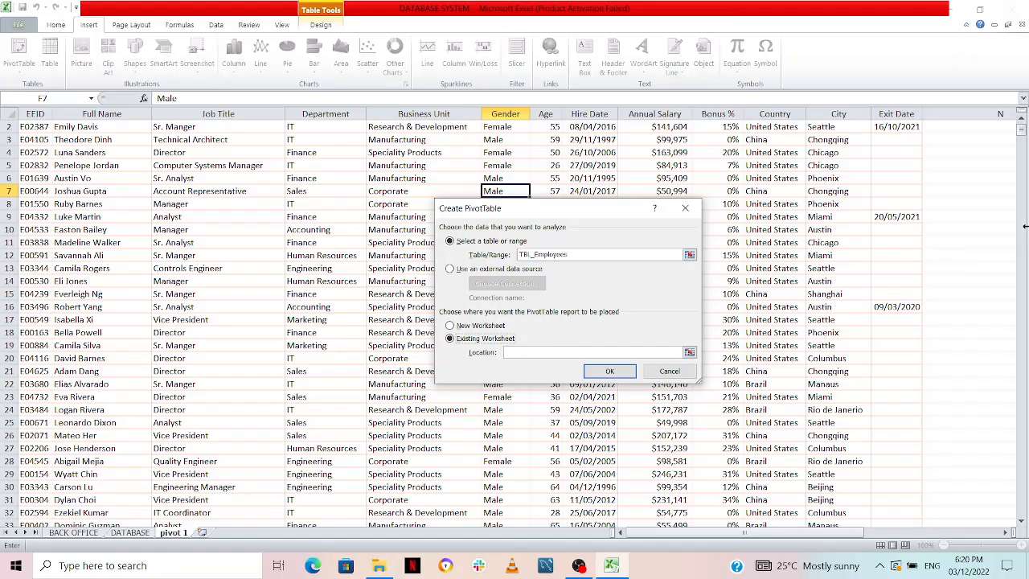
click(1005, 533)
click(1005, 534)
click(1006, 533)
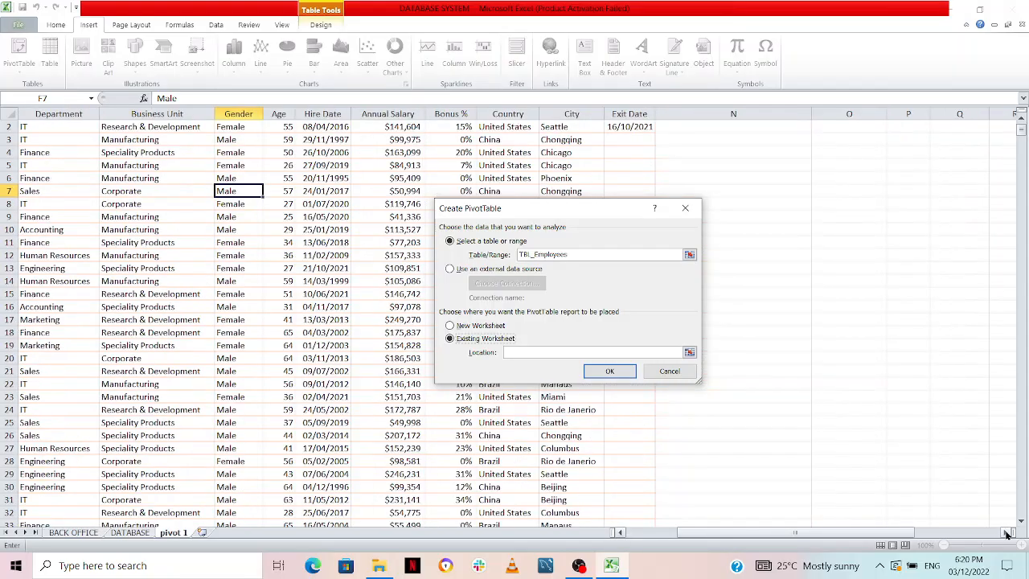
click(842, 178)
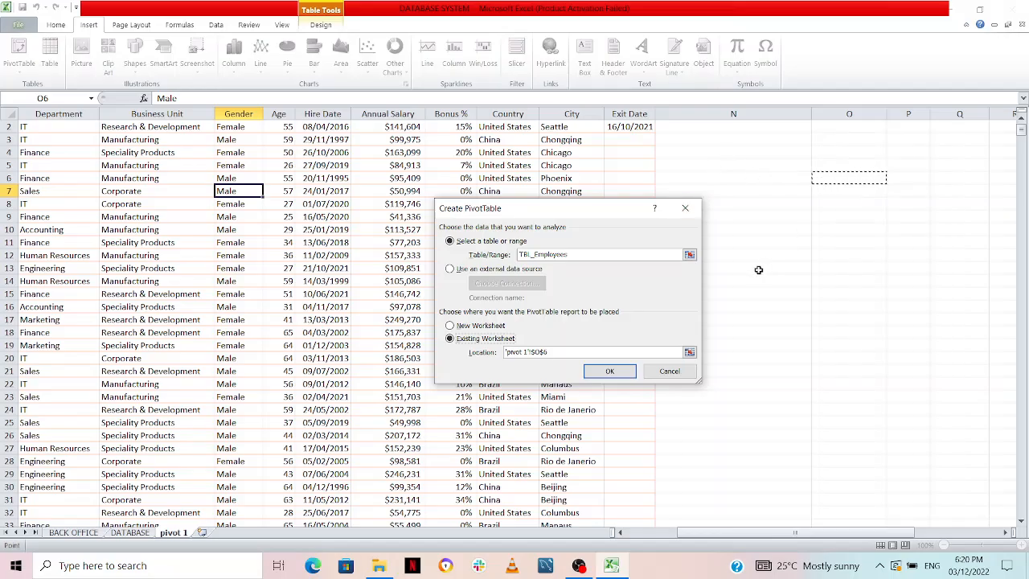
click(610, 370)
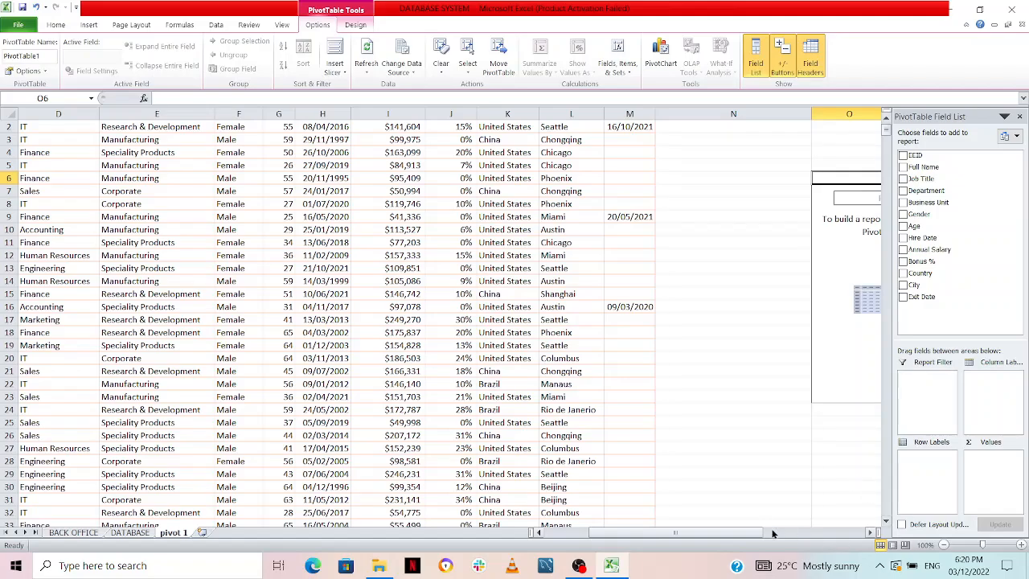
Hide the PivotTable field list and show it again
drag(755, 532, 821, 532)
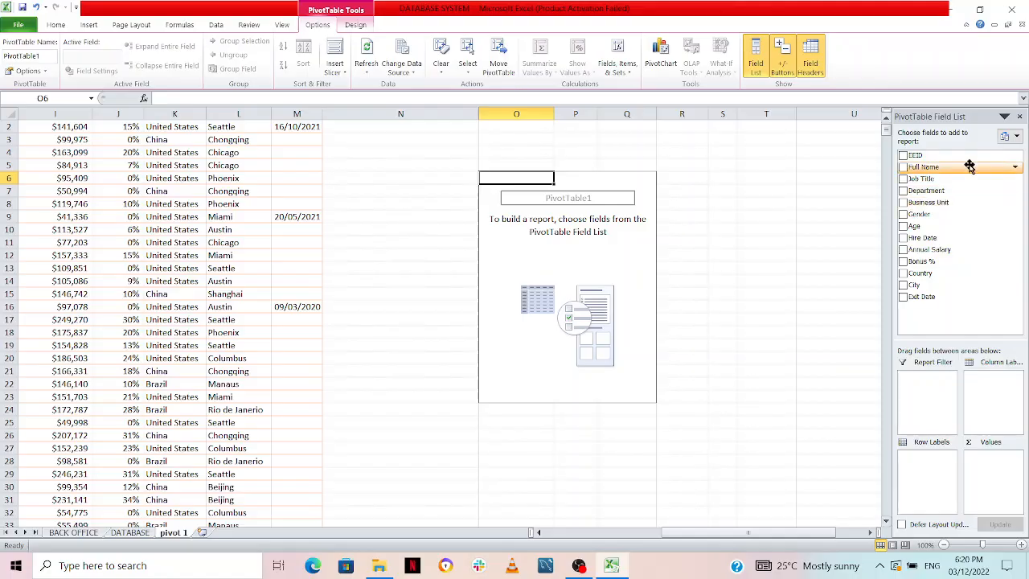
click(755, 66)
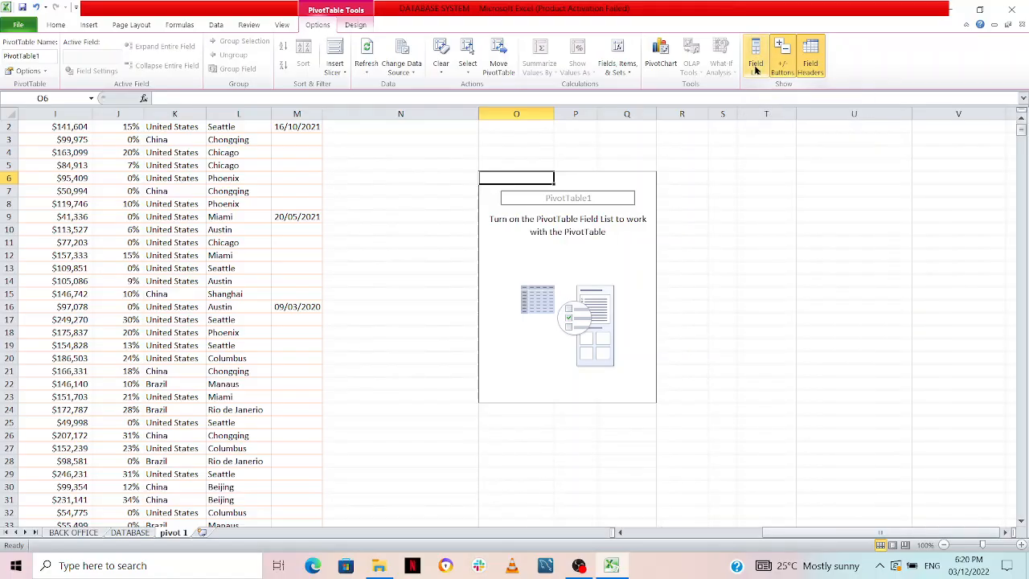
click(756, 66)
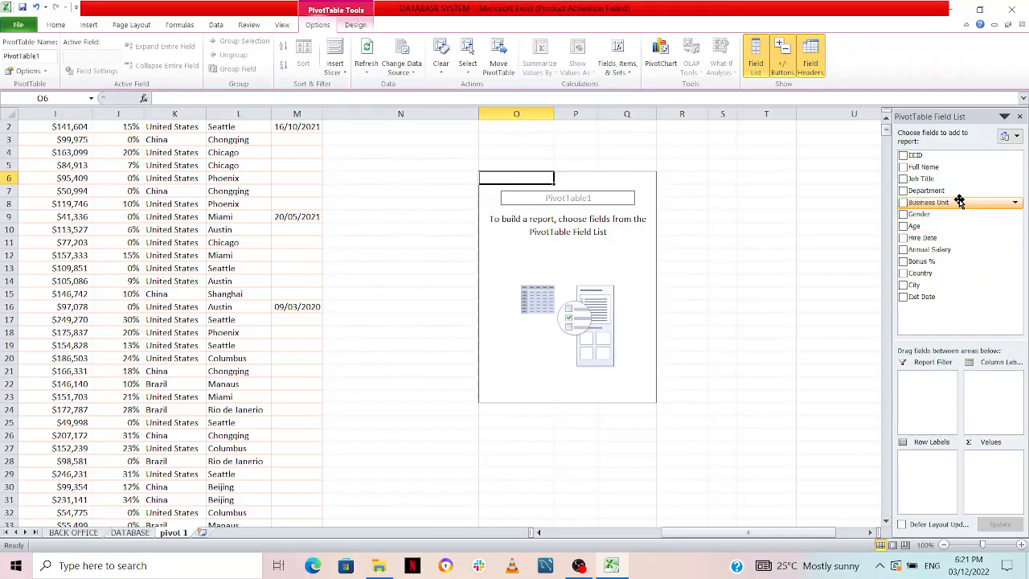
Add Business Unit as the PivotTable's report filter and Country as its column labels
drag(959, 201, 929, 392)
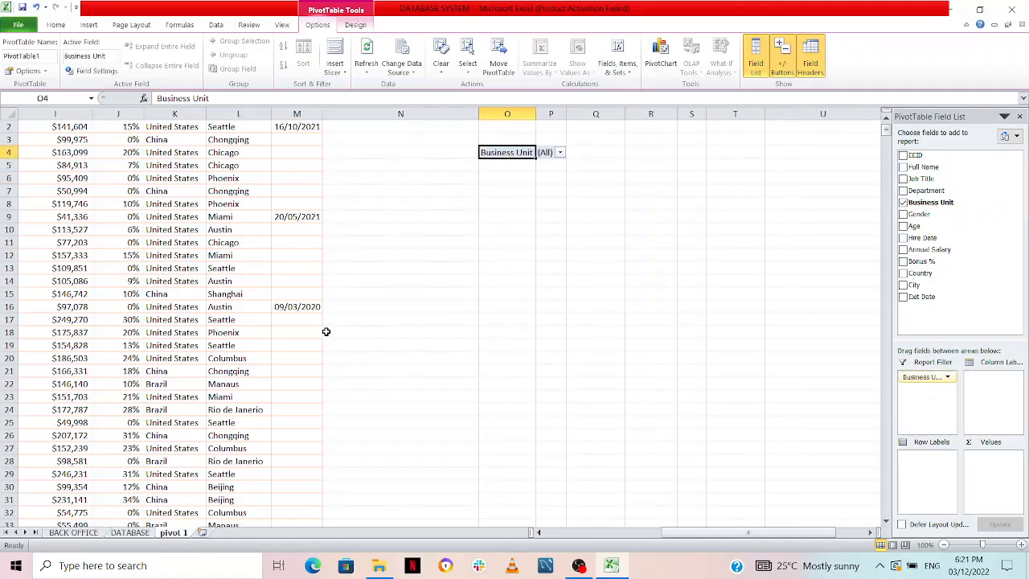
drag(697, 537, 595, 547)
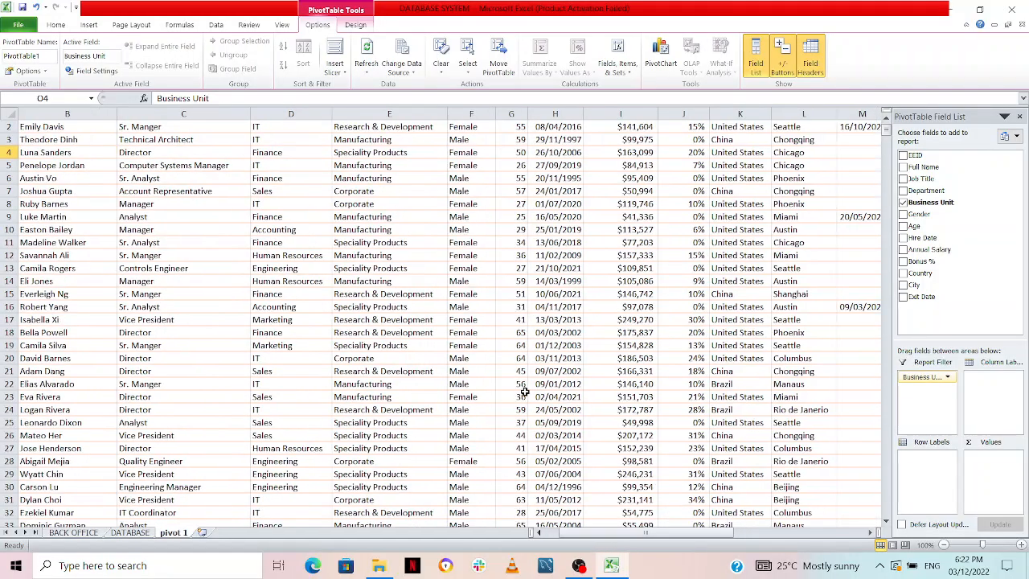
scroll(551, 355, up, 1)
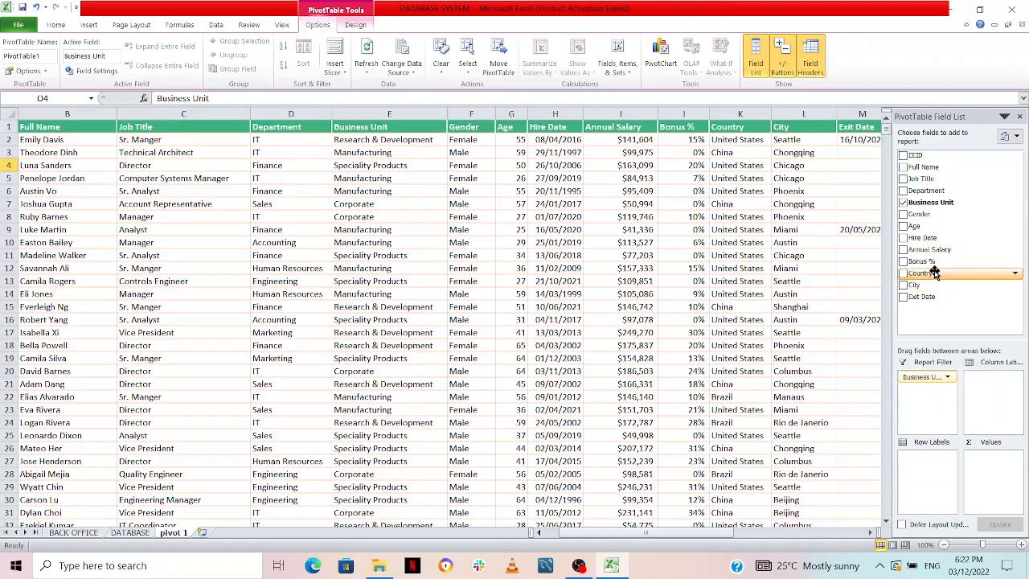
drag(932, 273, 992, 406)
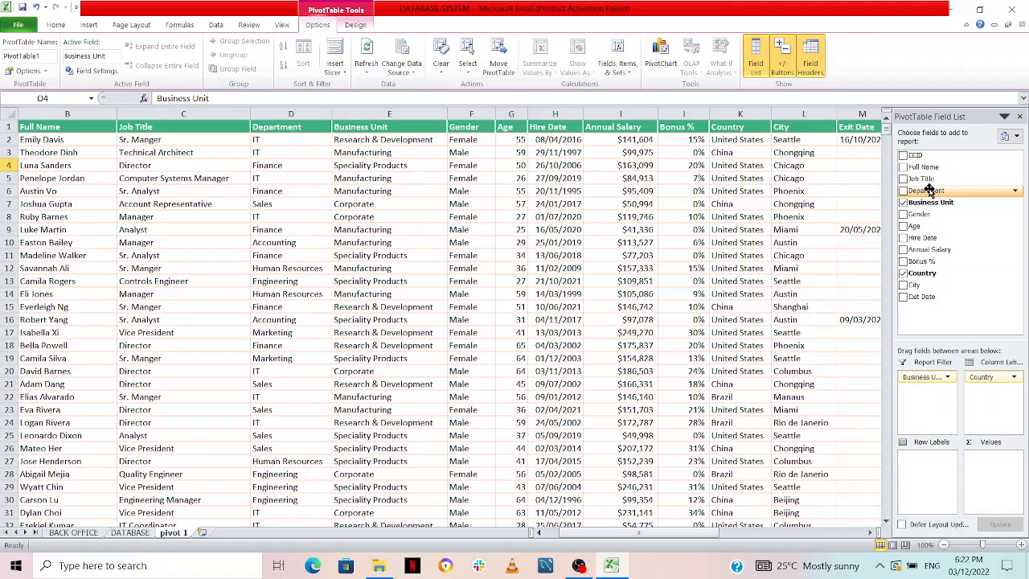
Add Department, Job Title and Full Name, in that order, as the PivotTable's row labels
drag(929, 190, 931, 470)
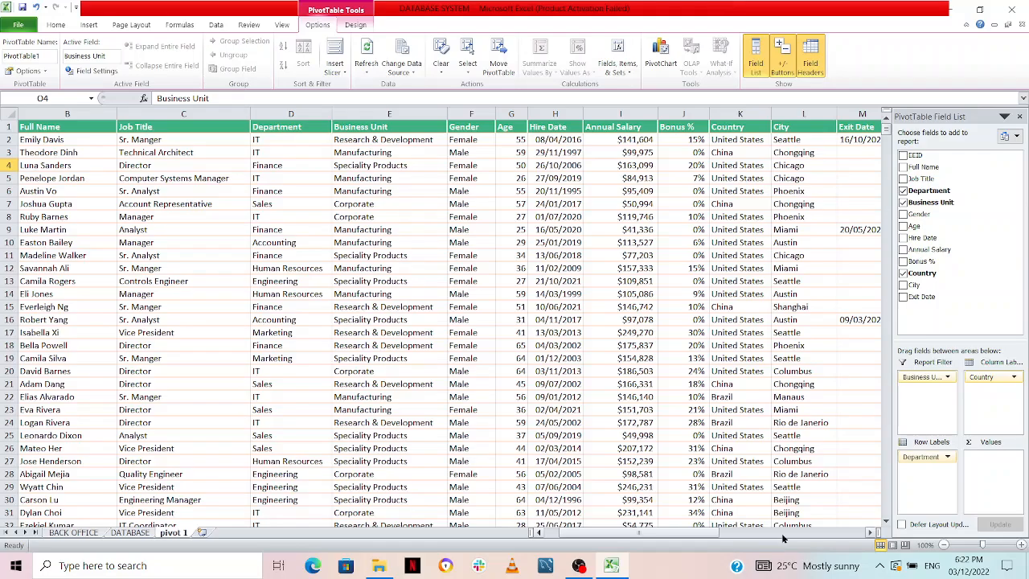
drag(694, 534, 791, 547)
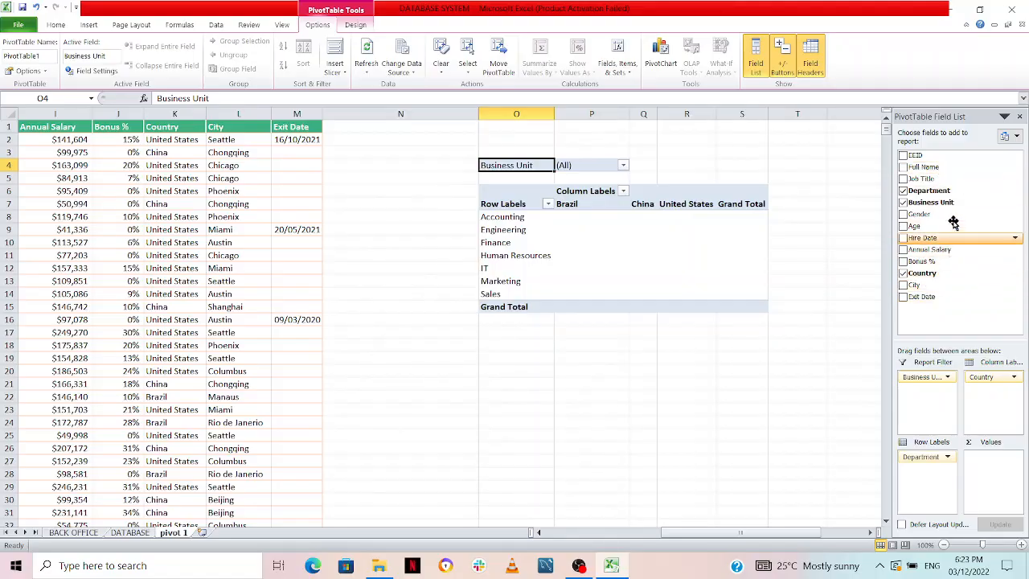
drag(940, 178, 940, 487)
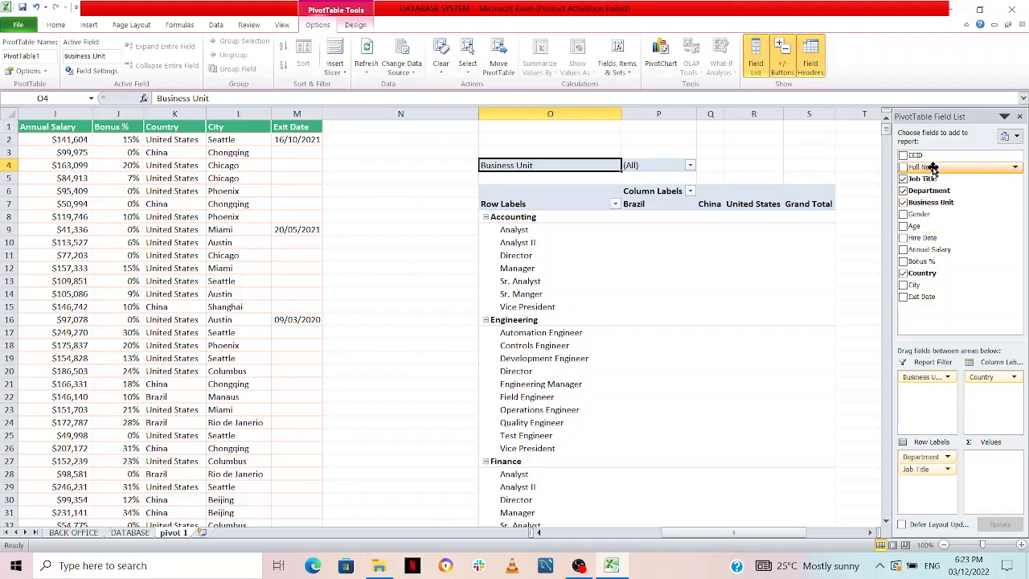
drag(926, 167, 922, 494)
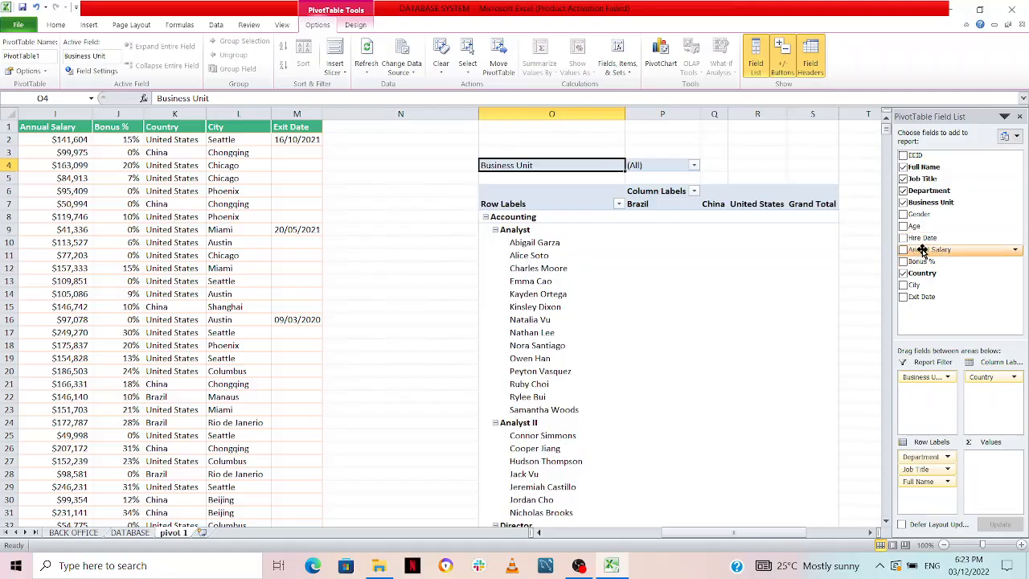
Add Annual Salary and Bonus % as summed values in the PivotTable and close the field list
drag(923, 250, 1000, 506)
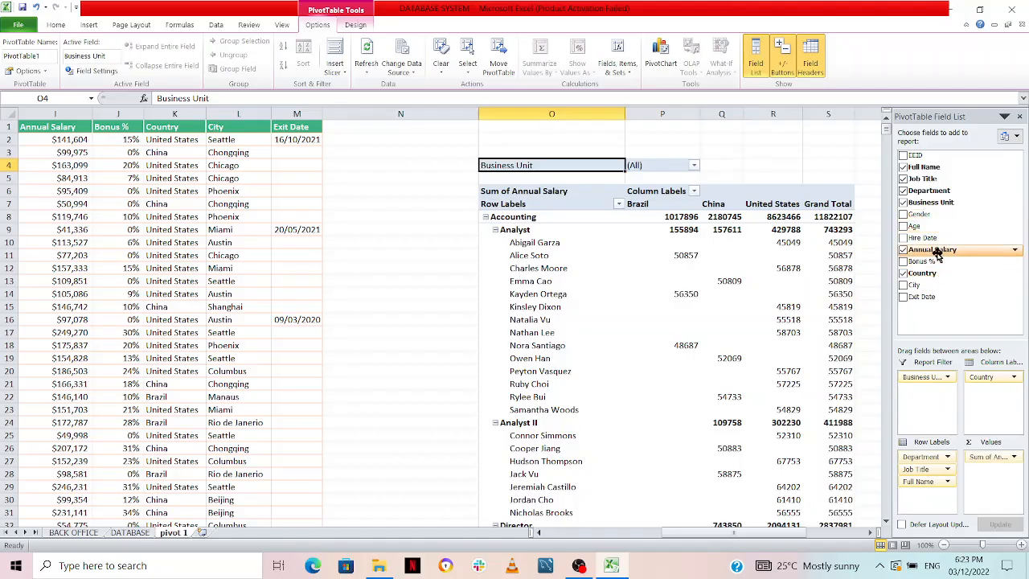
drag(938, 261, 1005, 484)
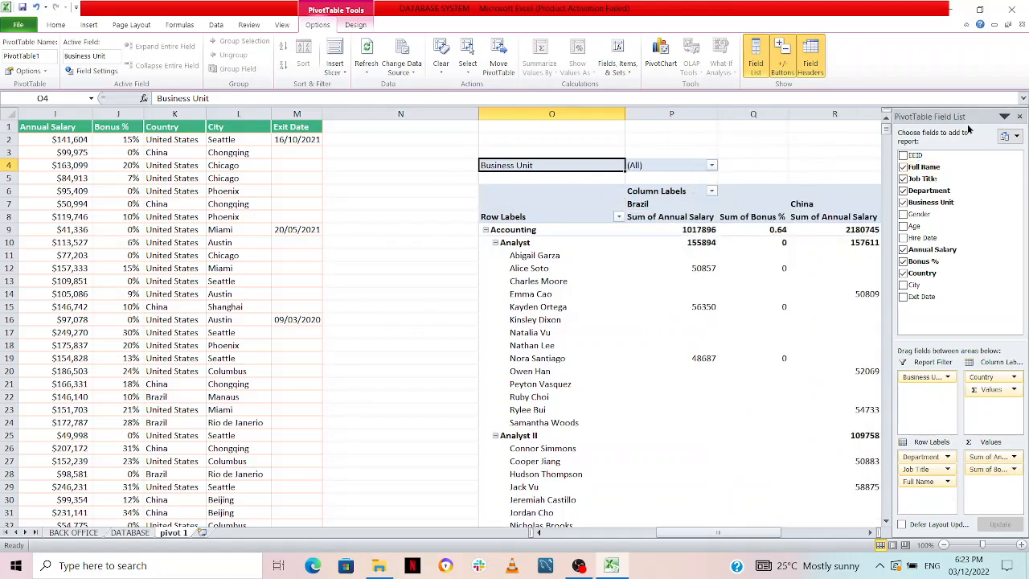
click(1021, 119)
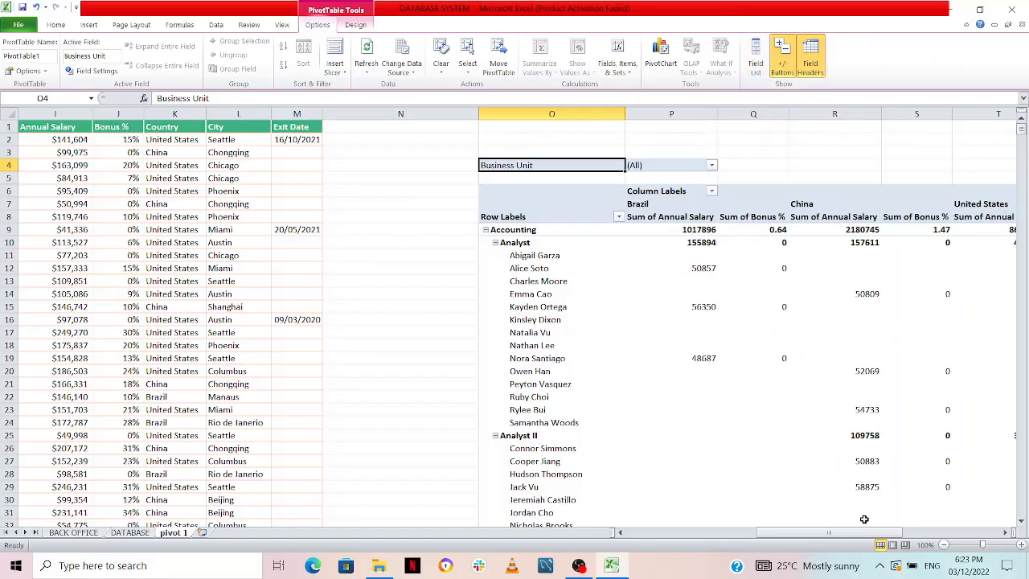
Examine the PivotTable's salary and bonus sums by department, job title and employee across the country and total columns
drag(864, 531, 835, 533)
click(976, 523)
scroll(753, 432, up, 3)
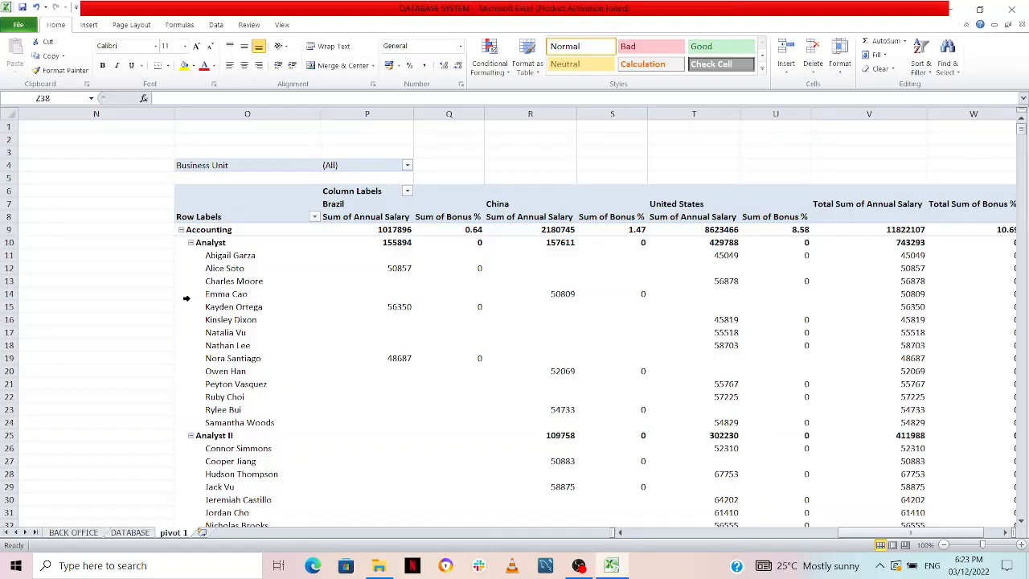
click(190, 230)
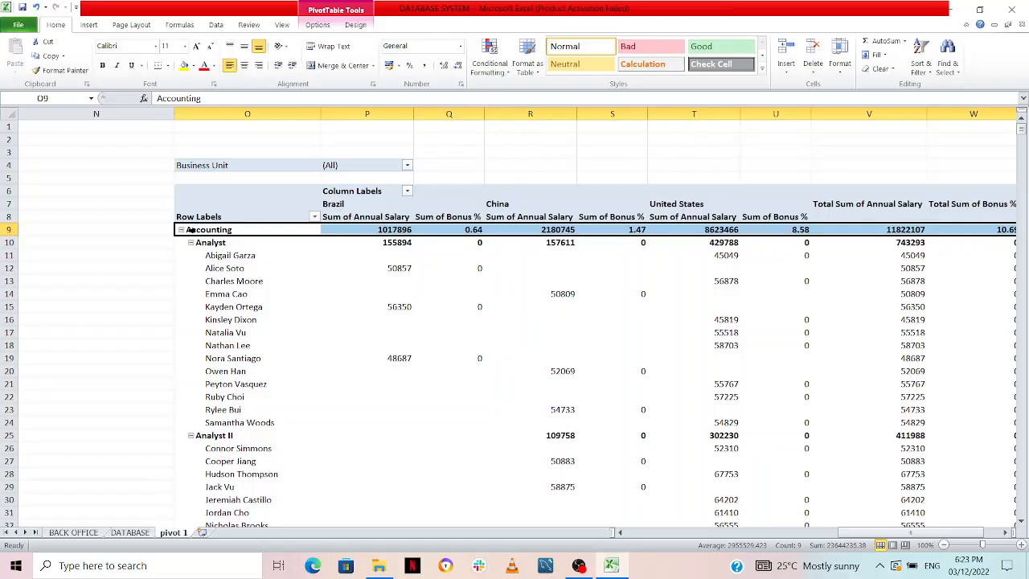
right_click(378, 244)
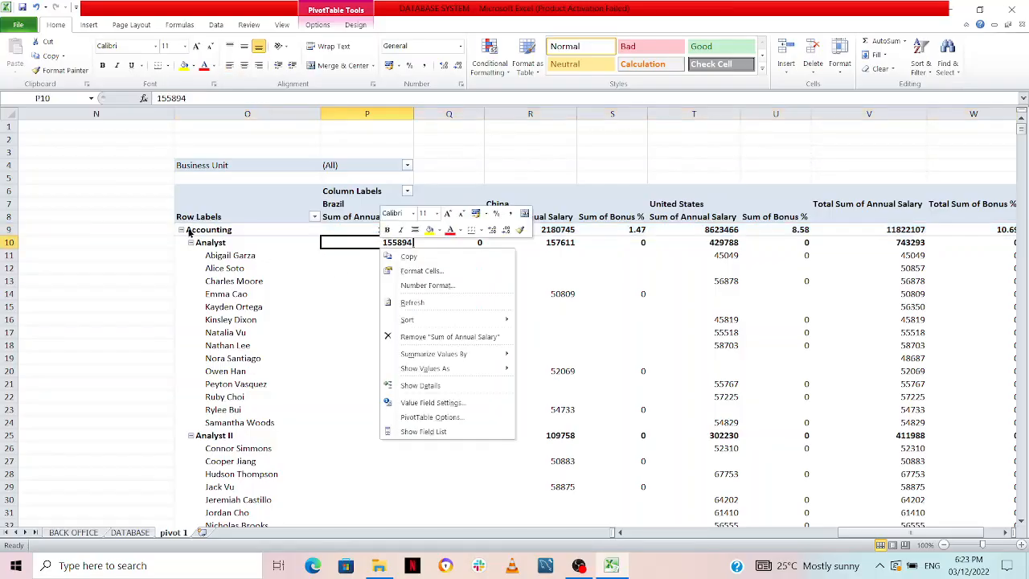
click(317, 273)
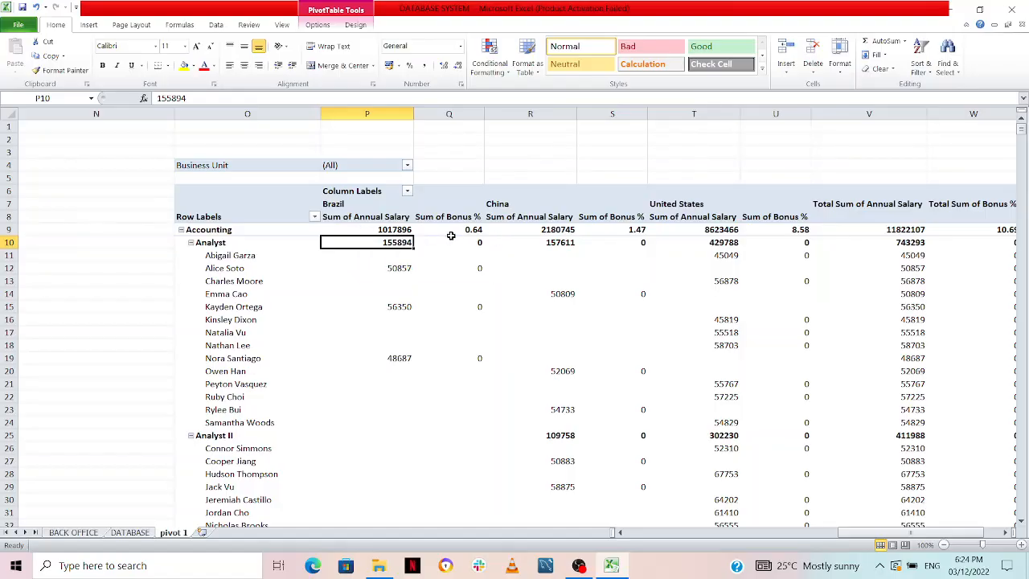
mouse_move(452, 235)
mouse_move(731, 230)
drag(925, 533, 940, 532)
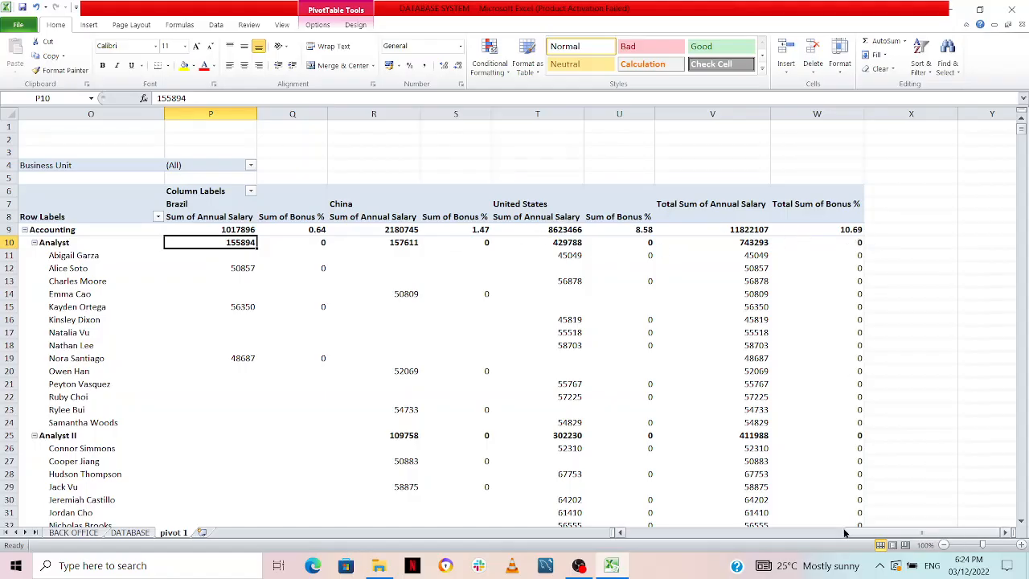
drag(864, 535, 808, 532)
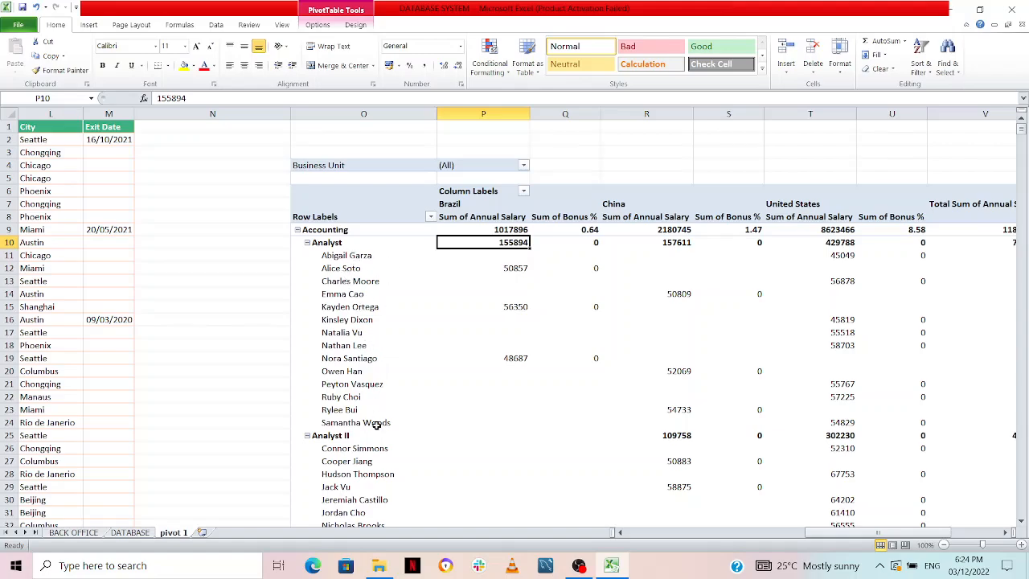
mouse_move(516, 306)
mouse_move(442, 321)
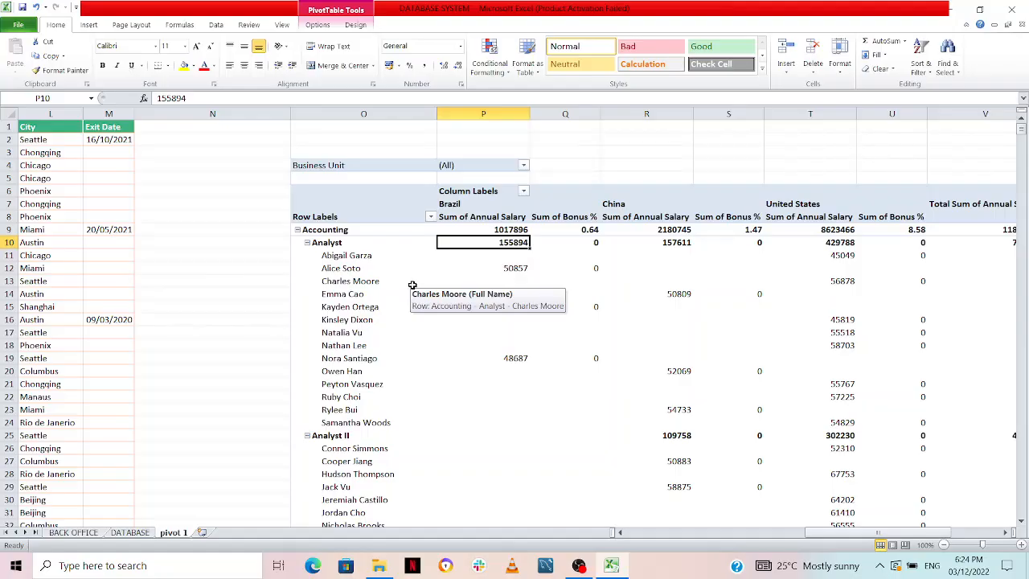
scroll(453, 414, down, 3)
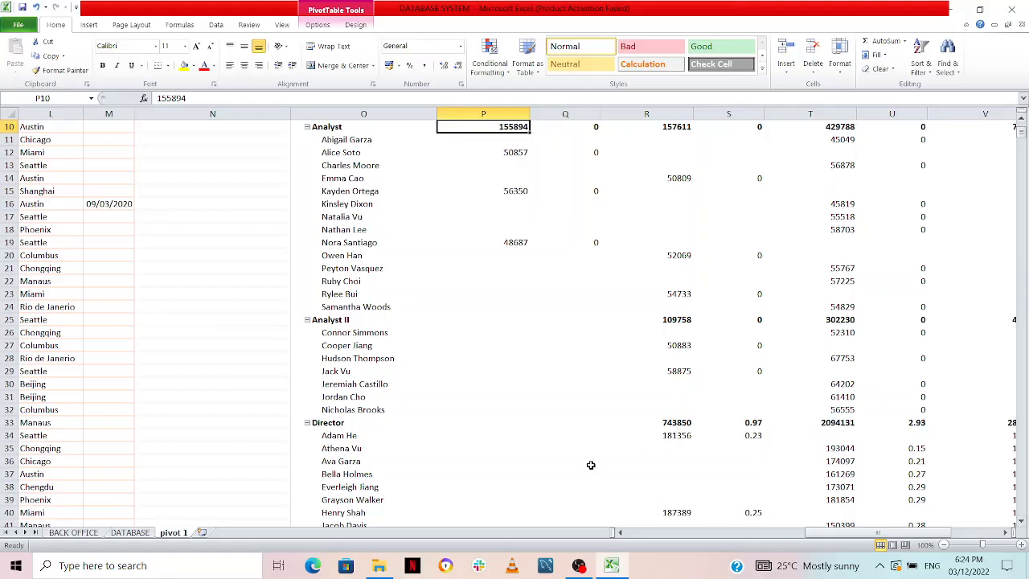
click(1004, 532)
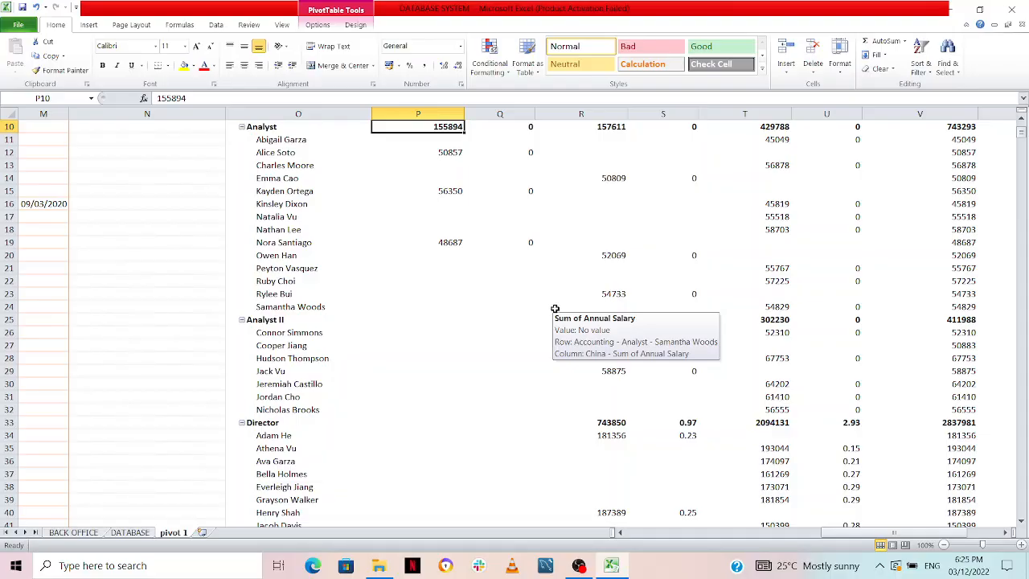
right_click(555, 309)
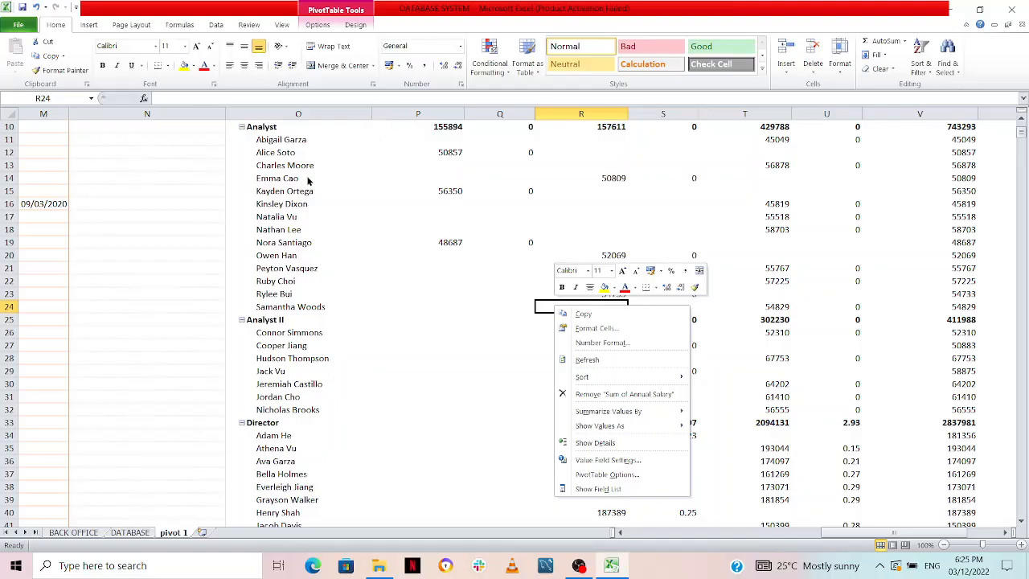
click(489, 334)
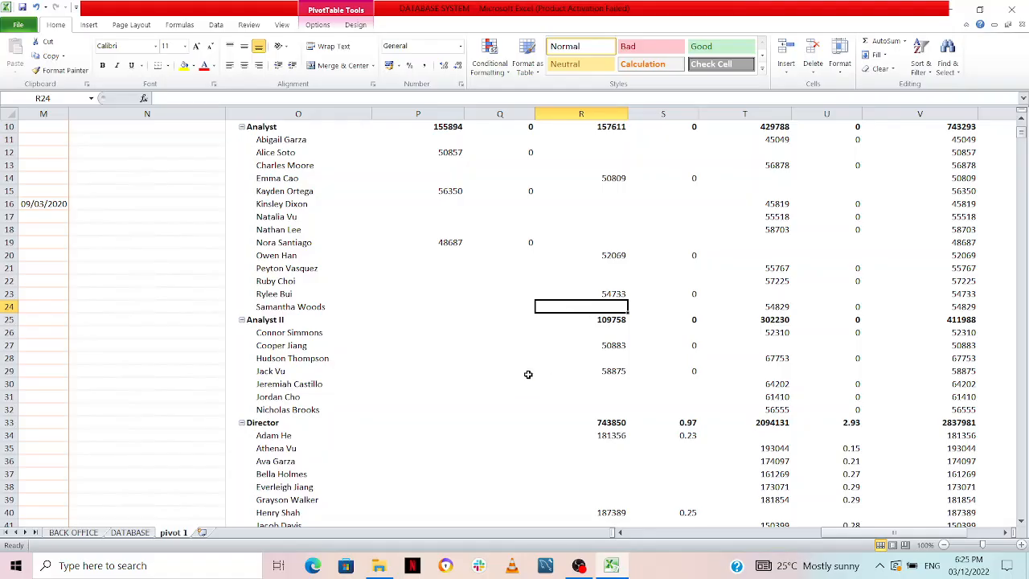
Allow multiple selections in the Business Unit report filter and filter the PivotTable to Corporate only
key(Up)
key(Up)
key(Up)
key(Up)
key(Up)
key(Up)
key(Up)
key(Up)
key(Up)
key(Up)
key(Up)
key(Up)
key(Up)
key(Up)
key(Up)
key(Up)
key(Up)
key(Up)
key(Up)
key(Up)
key(Up)
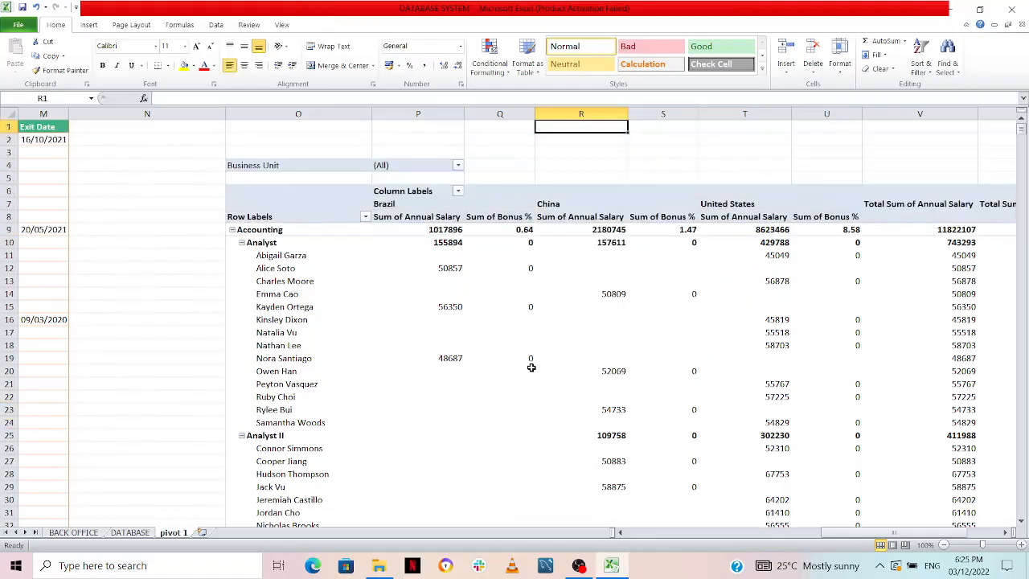
click(457, 165)
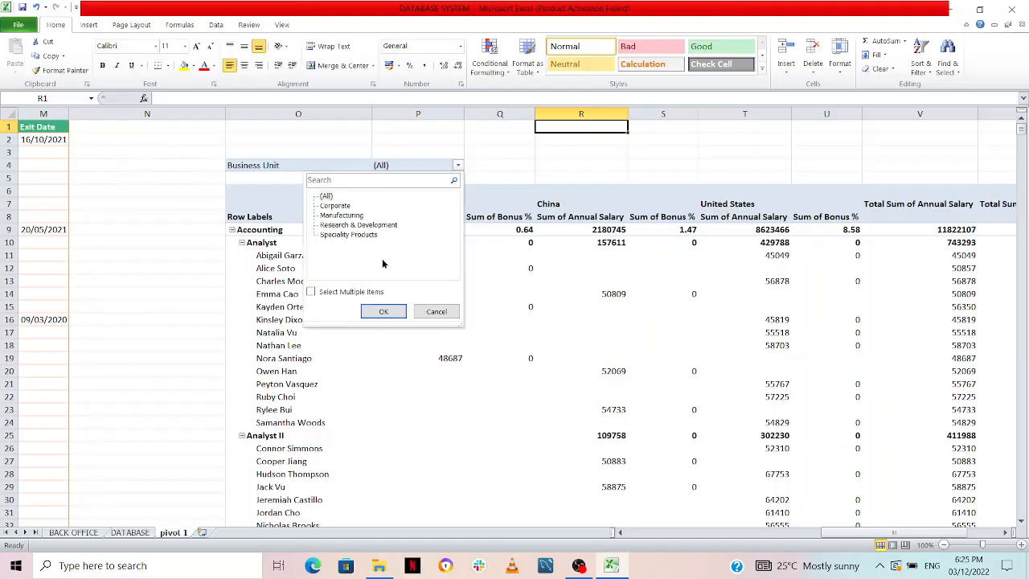
click(311, 292)
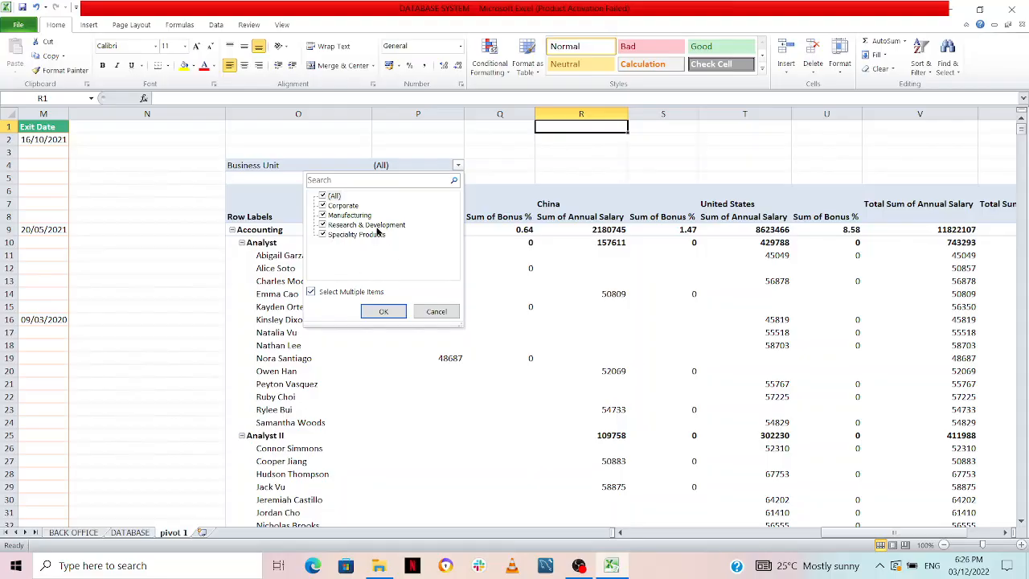
click(322, 196)
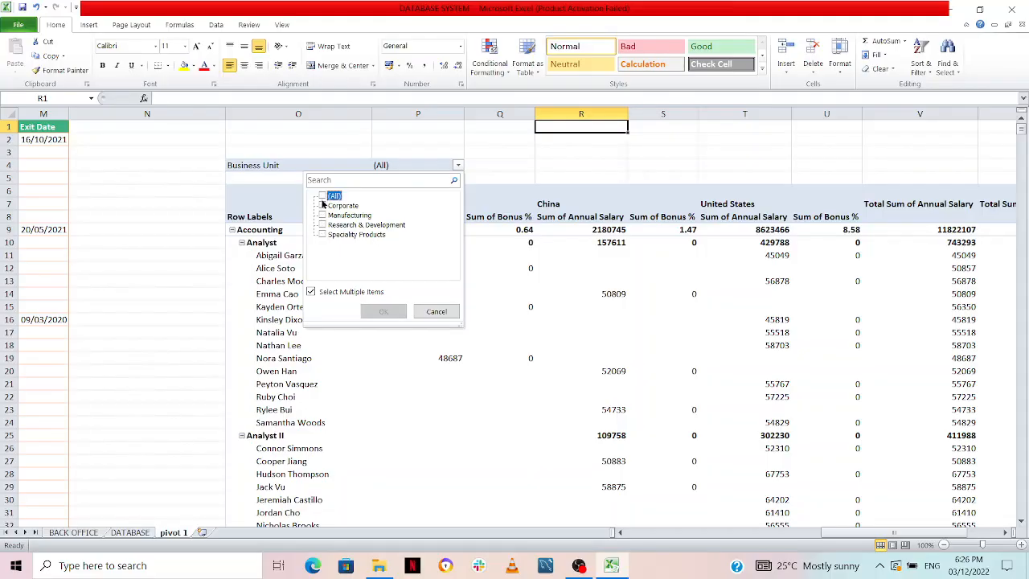
click(322, 205)
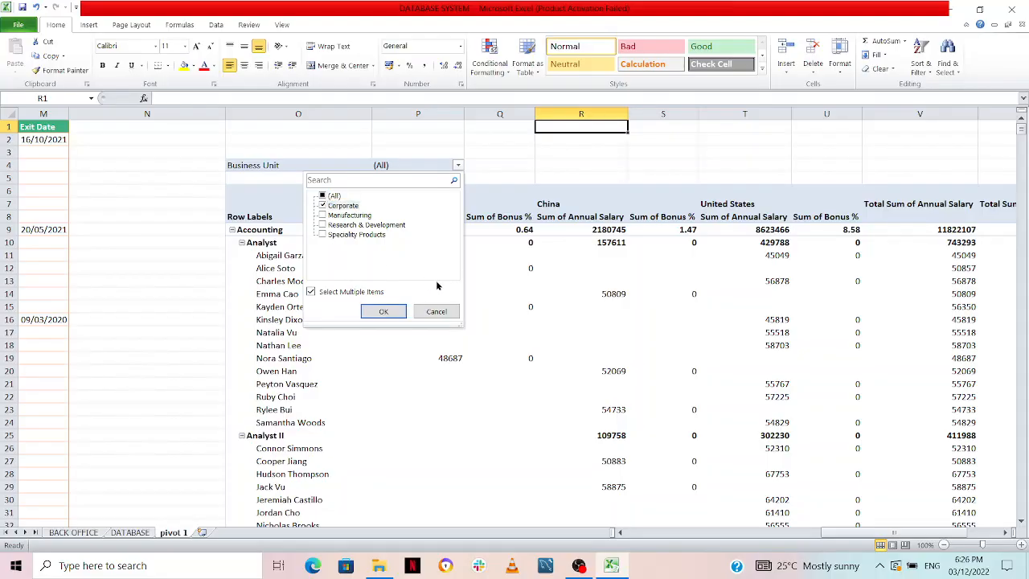
click(380, 313)
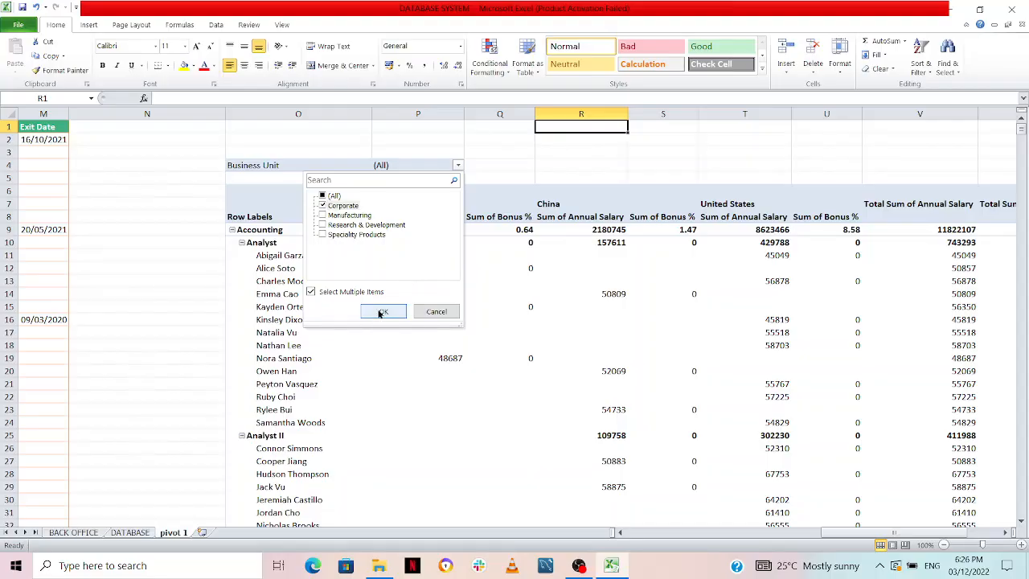
click(381, 313)
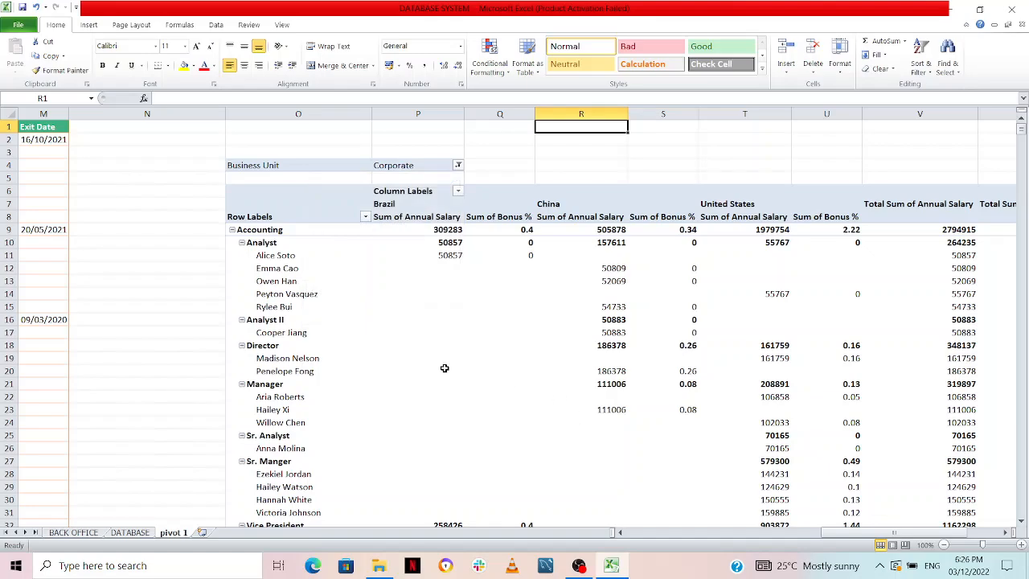
scroll(443, 368, down, 3)
scroll(444, 368, up, 1)
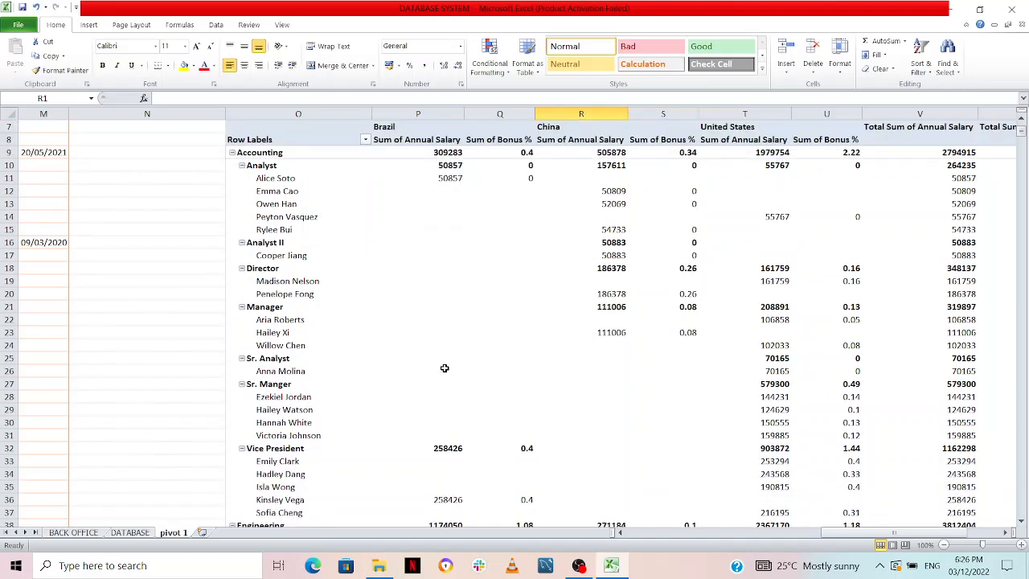
scroll(443, 367, up, 1)
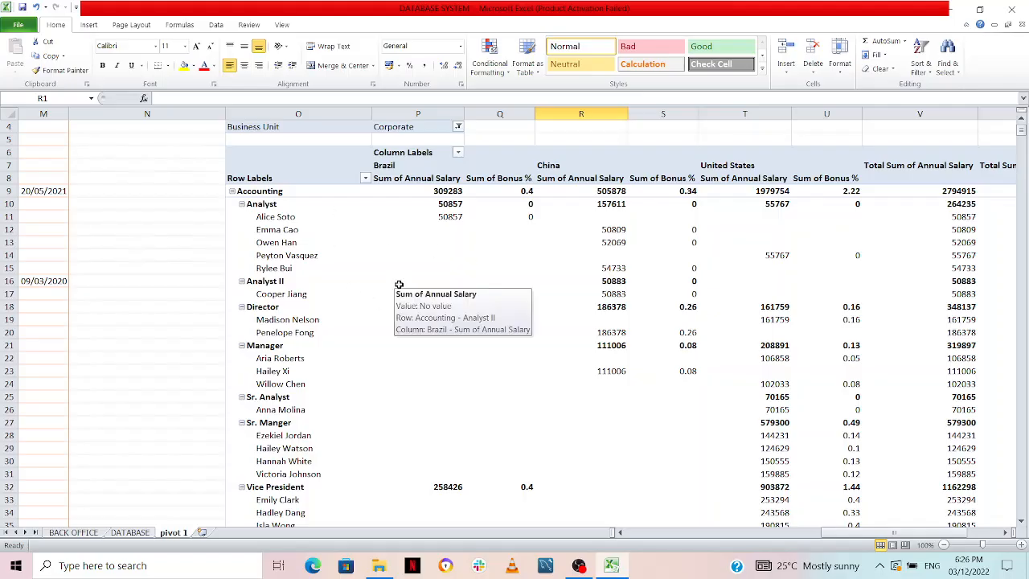
scroll(398, 284, down, 1)
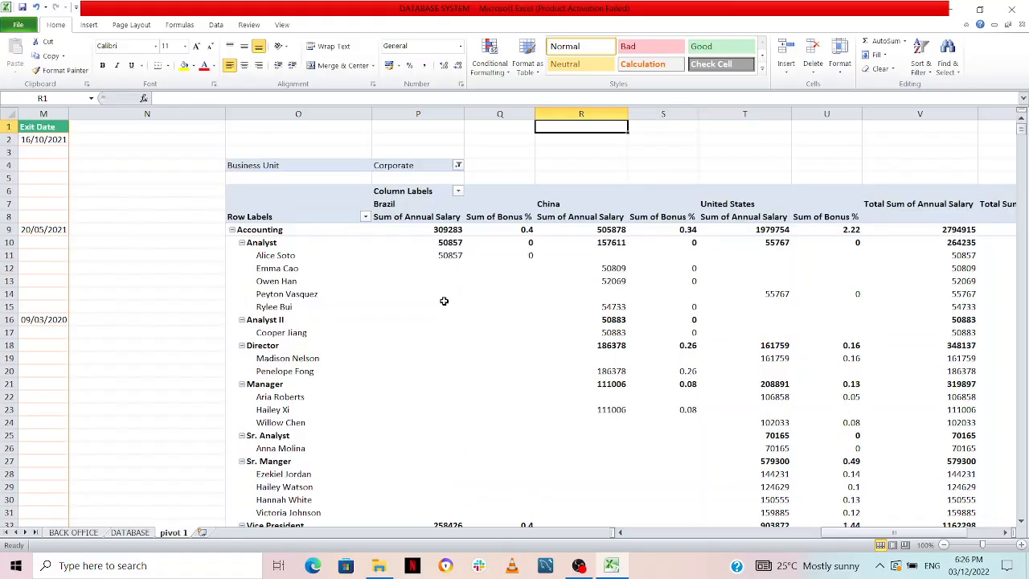
Reset the Business Unit report filter to include all business units
scroll(444, 301, up, 2)
click(458, 166)
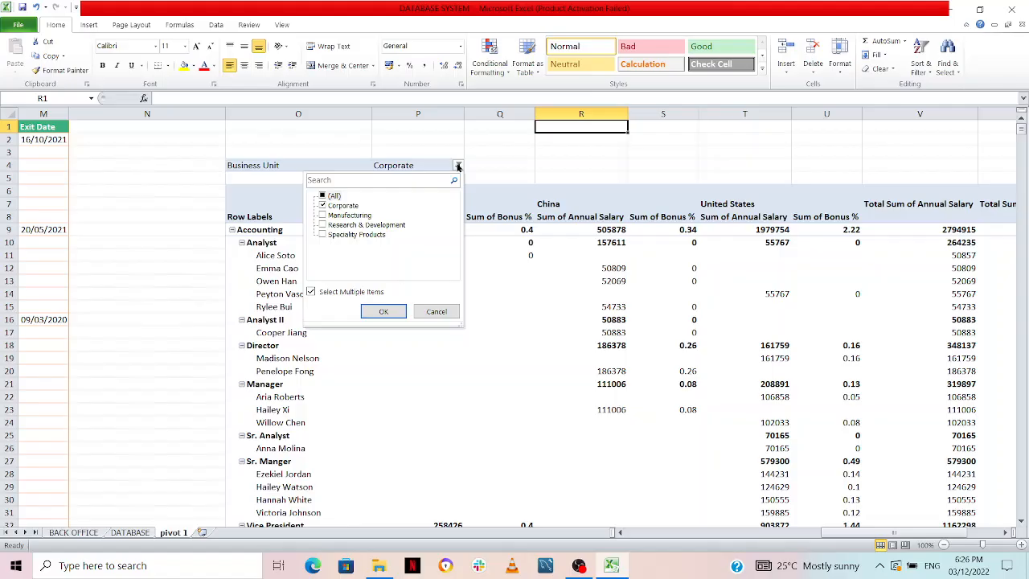
click(323, 197)
click(322, 197)
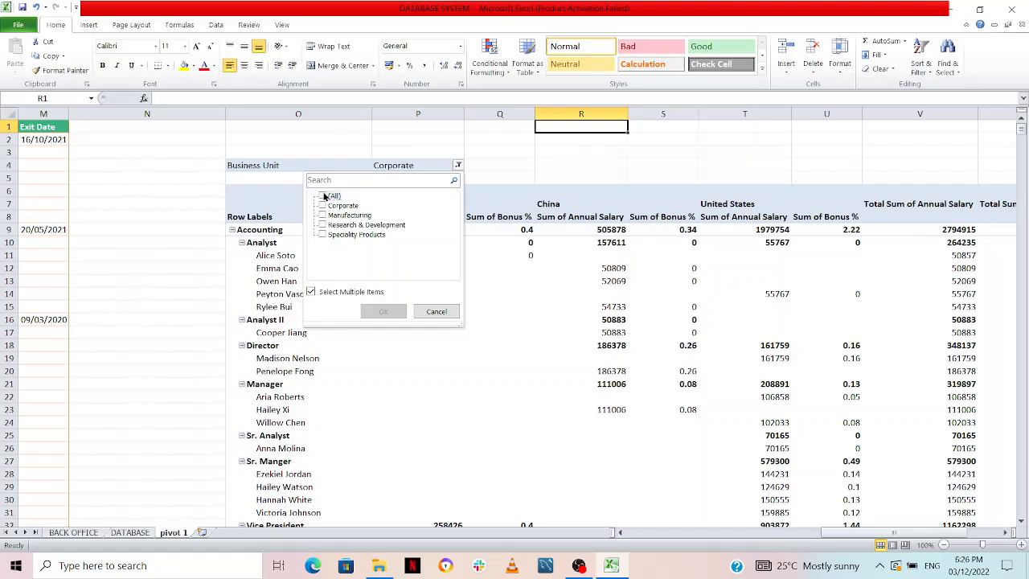
click(322, 197)
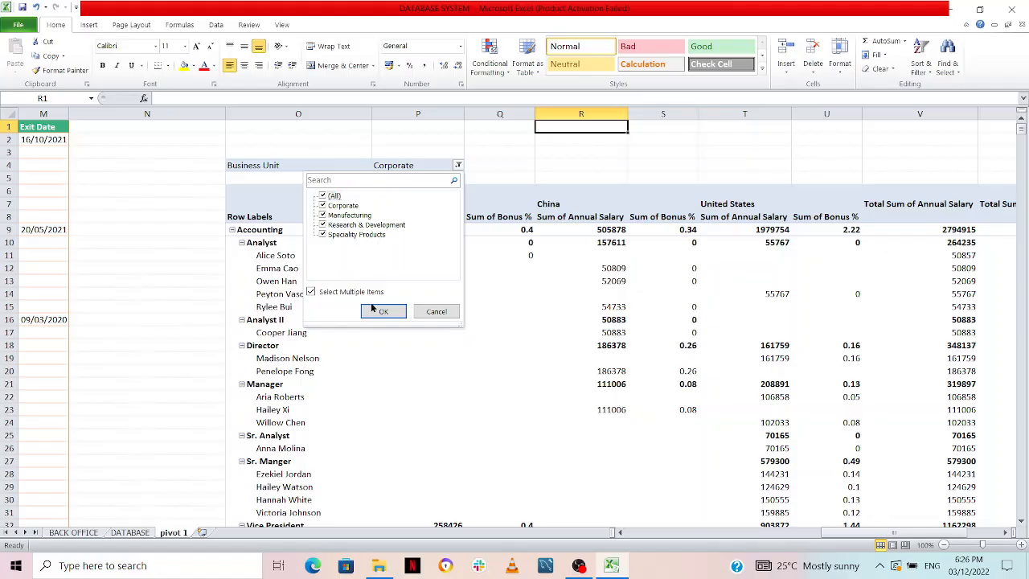
click(381, 306)
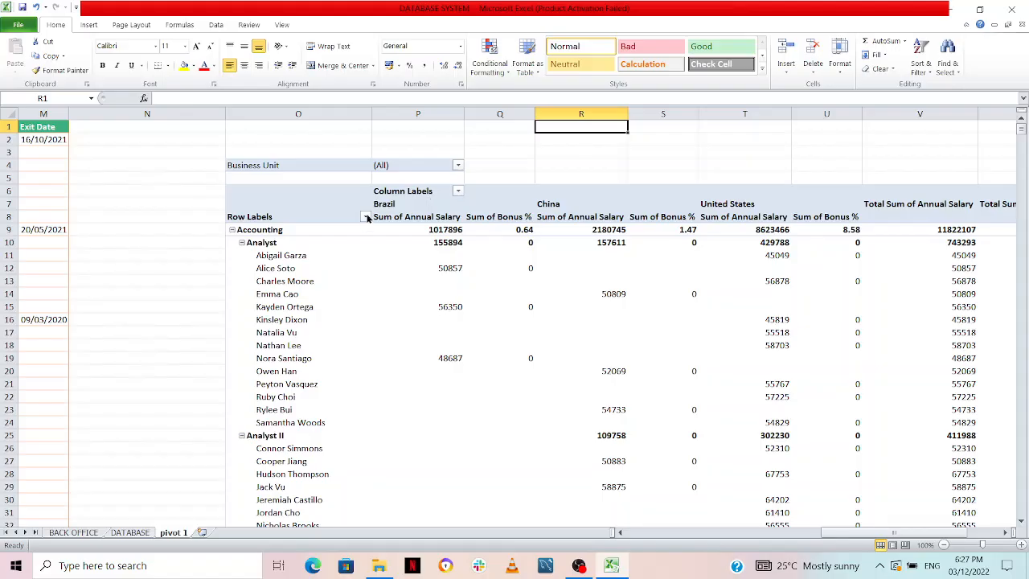
Filter the row labels' Department field to Human Resources only and select that department's row
click(364, 217)
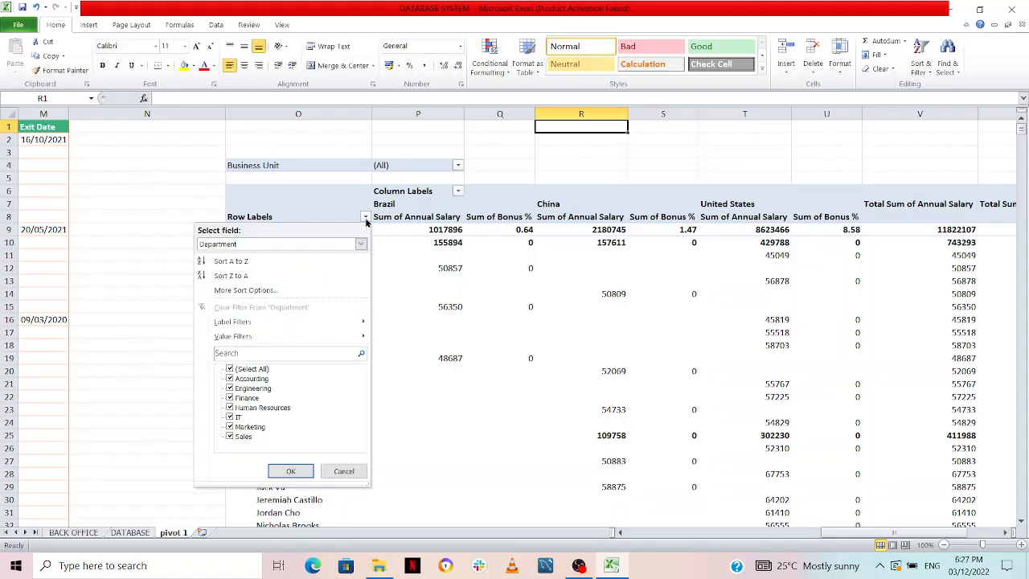
click(231, 369)
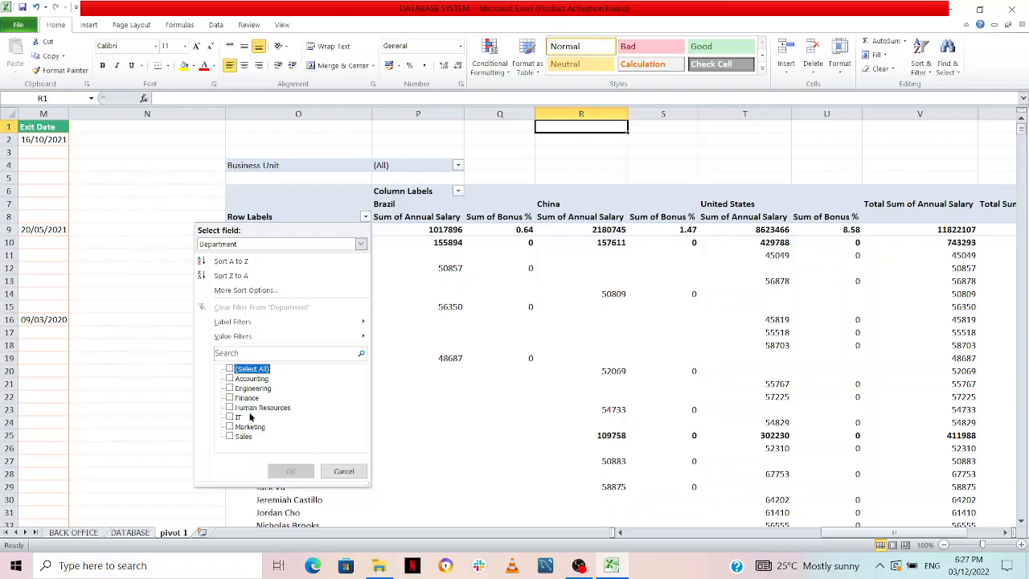
click(230, 397)
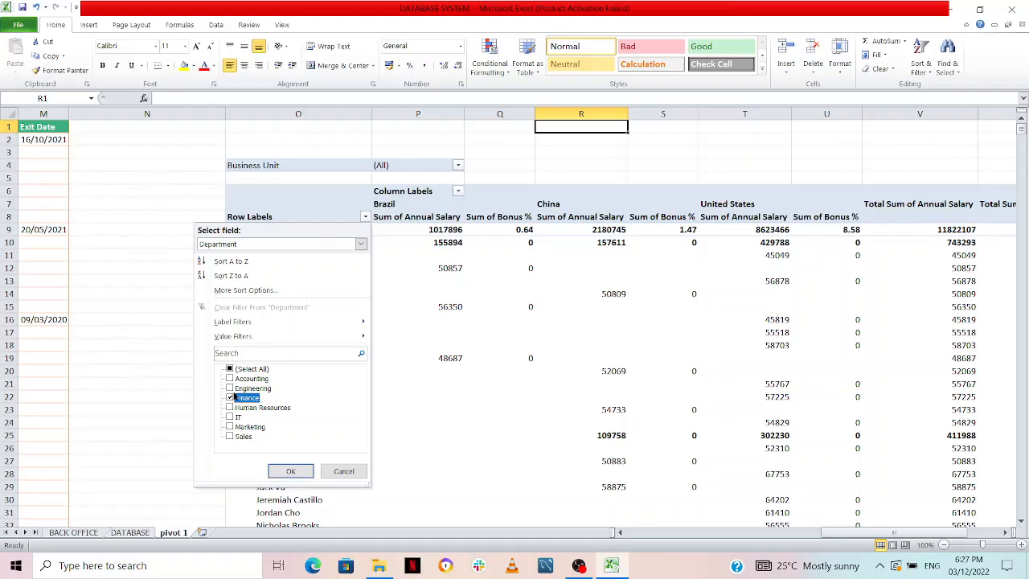
click(230, 407)
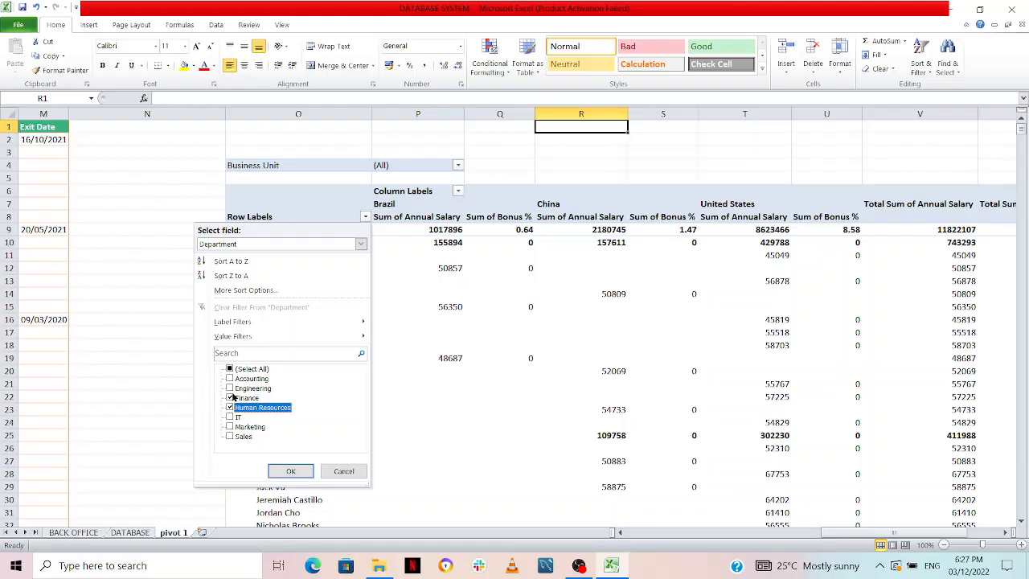
click(230, 397)
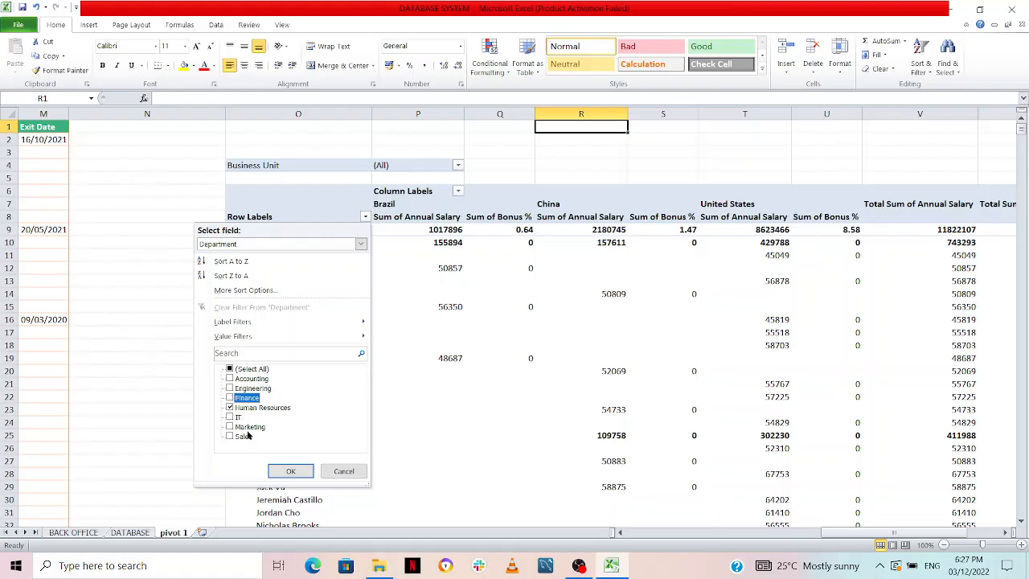
click(291, 472)
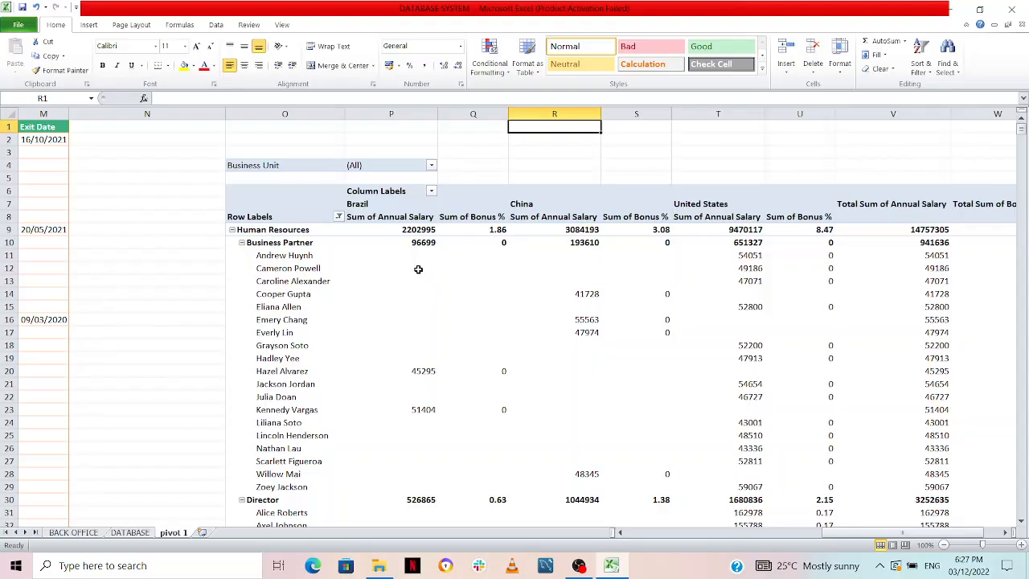
click(241, 230)
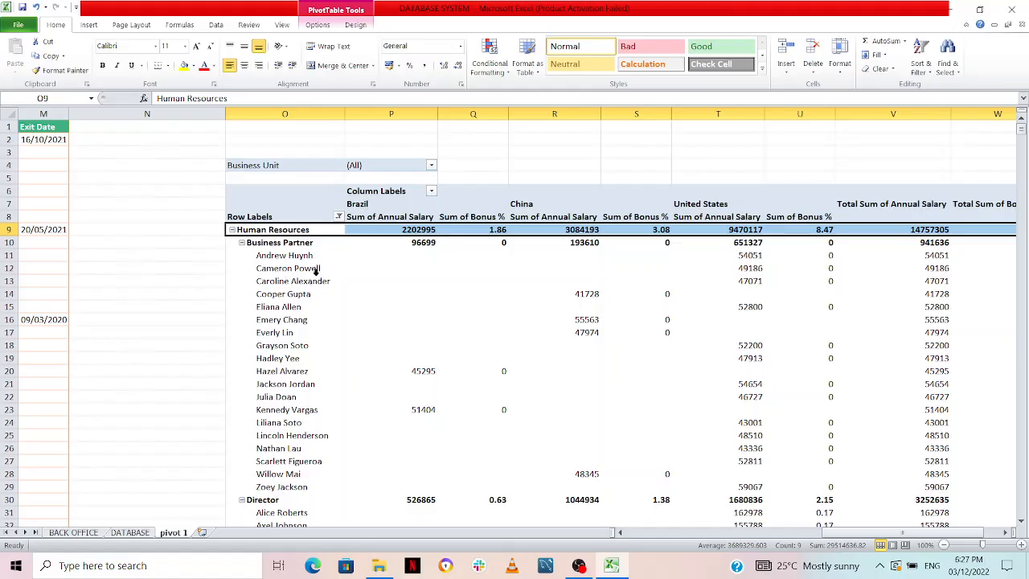
Filter the Human Resources PivotTable by Business Unit to Research & Development only
click(431, 166)
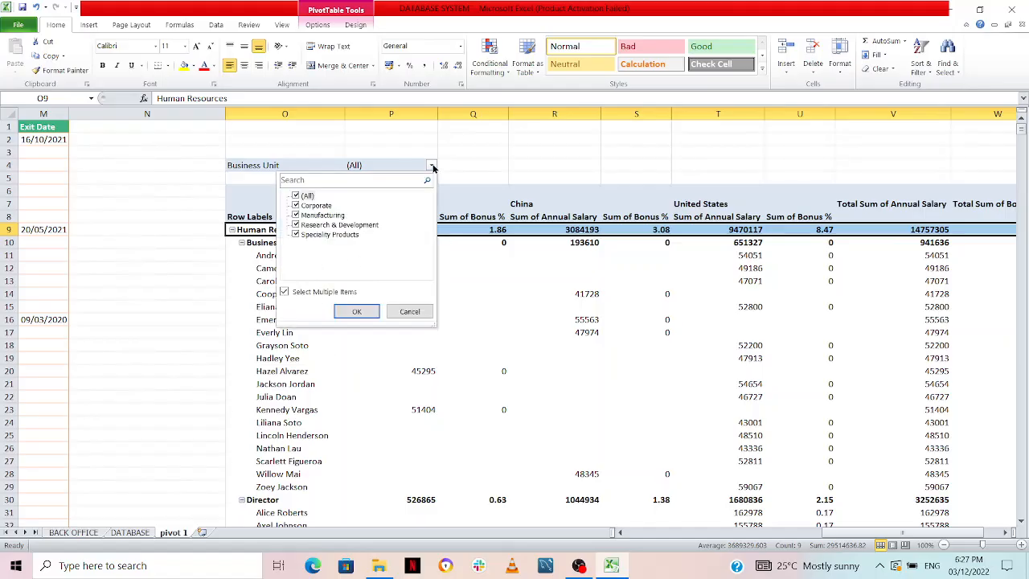
click(296, 227)
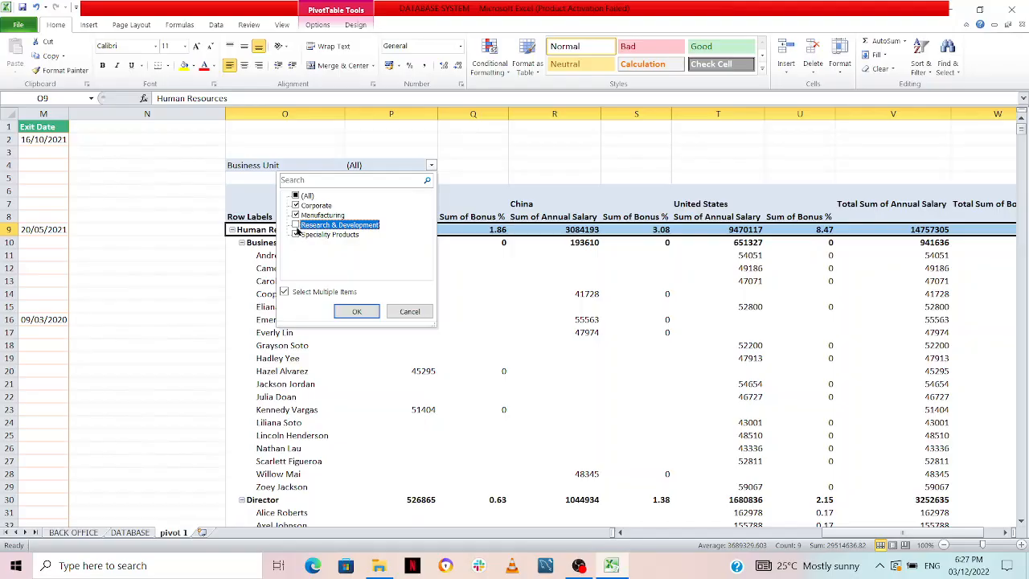
click(295, 195)
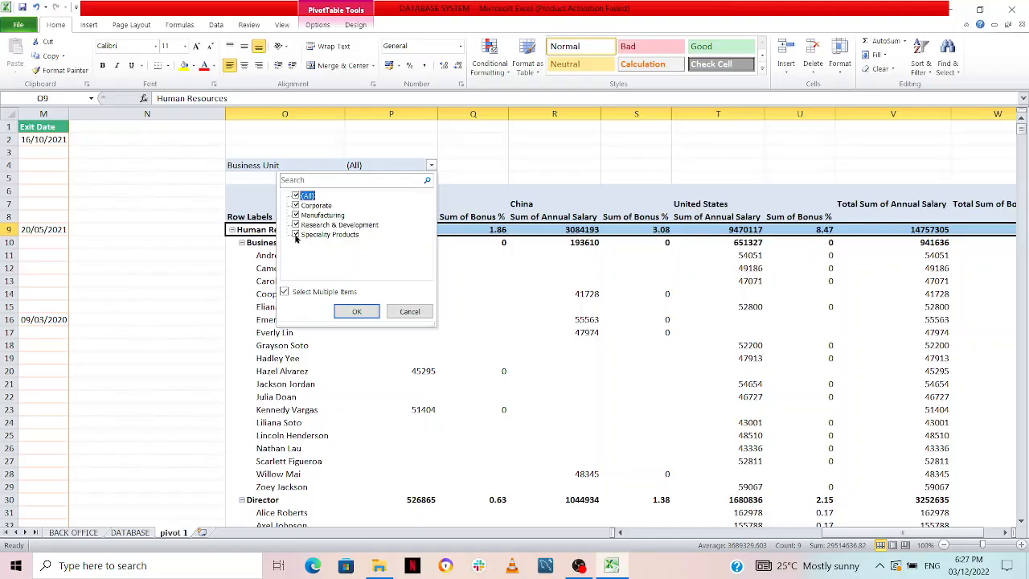
click(295, 196)
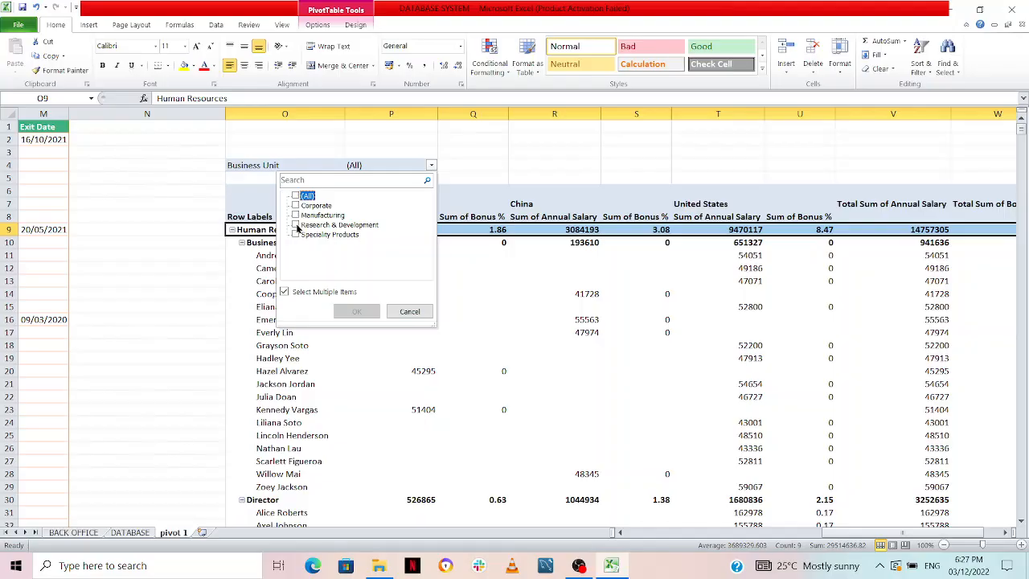
click(296, 225)
click(352, 311)
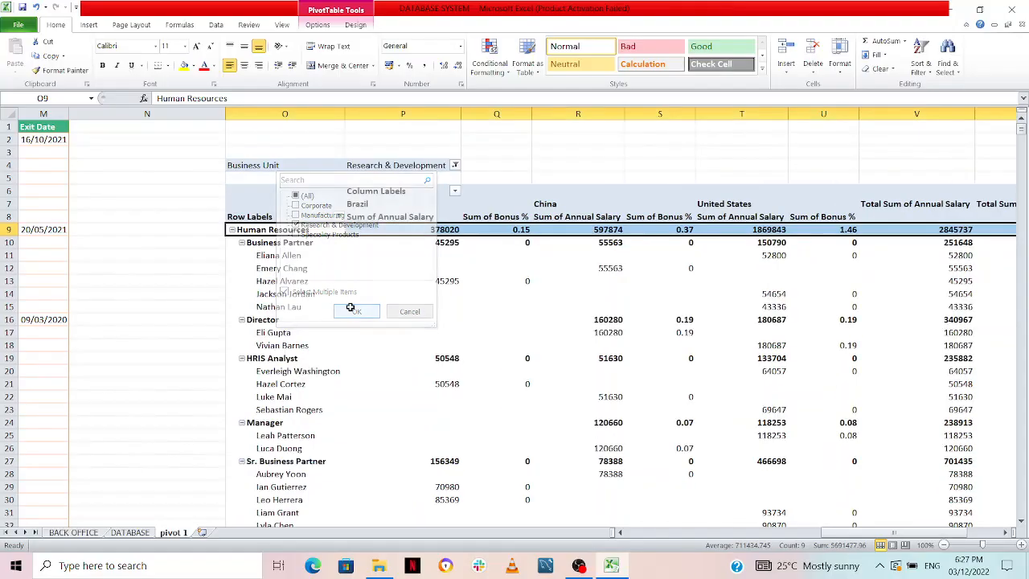
Examine the Human Resources salaries and bonuses by job title and employee for the Research & Development unit
scroll(433, 322, down, 1)
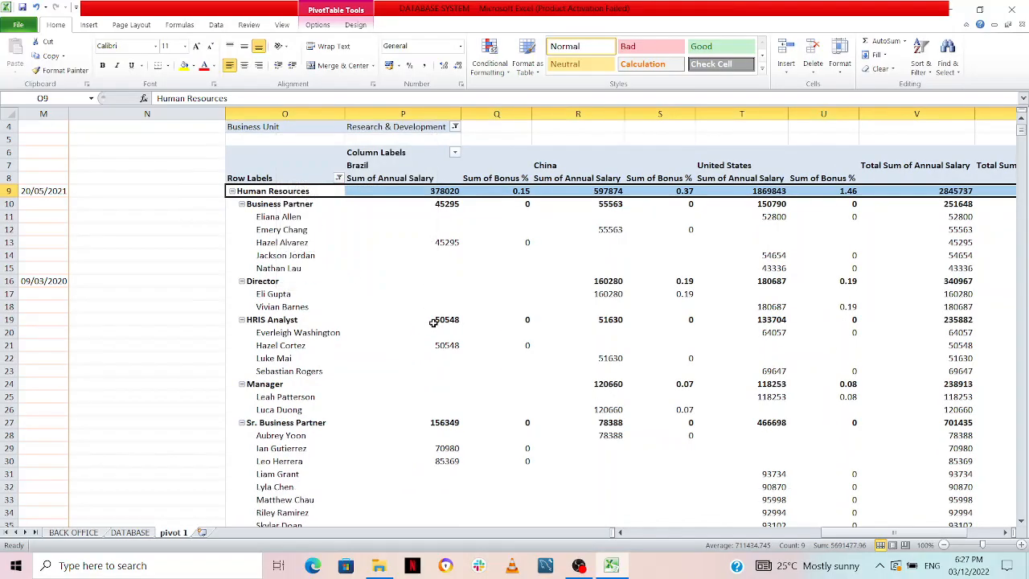
scroll(433, 322, down, 4)
scroll(433, 325, up, 5)
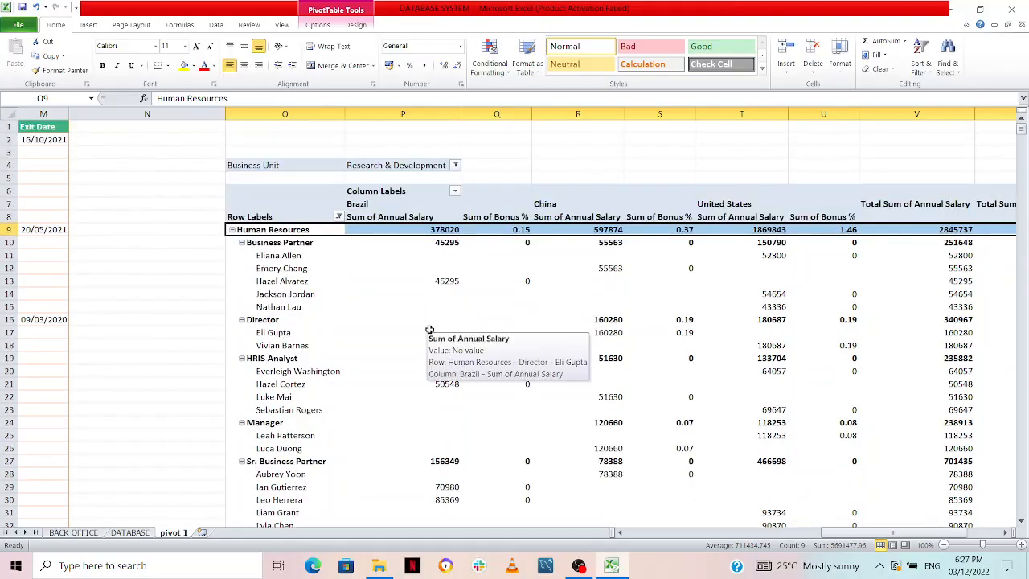
scroll(315, 336, down, 1)
scroll(315, 337, down, 6)
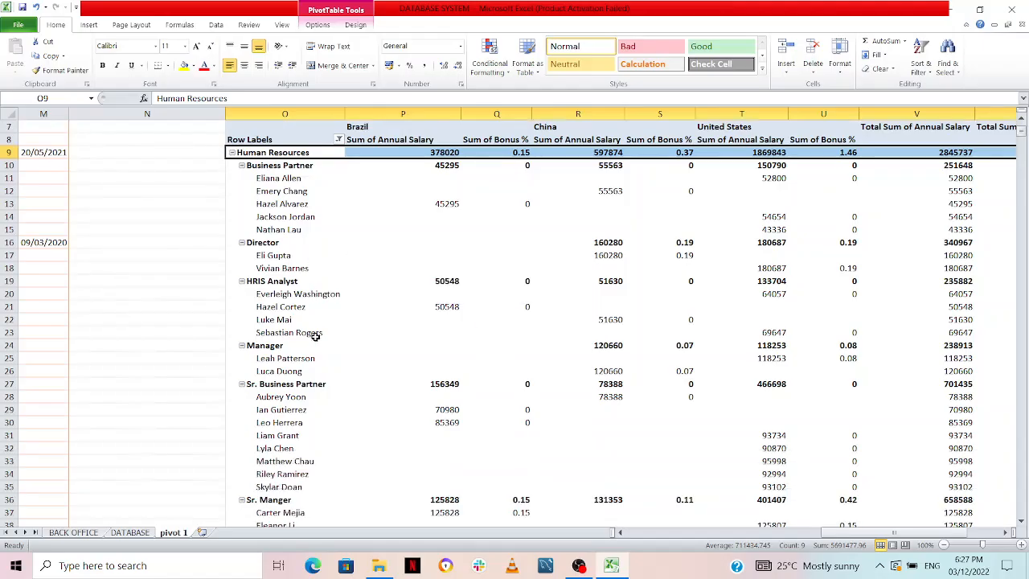
scroll(313, 332, up, 4)
scroll(318, 322, up, 3)
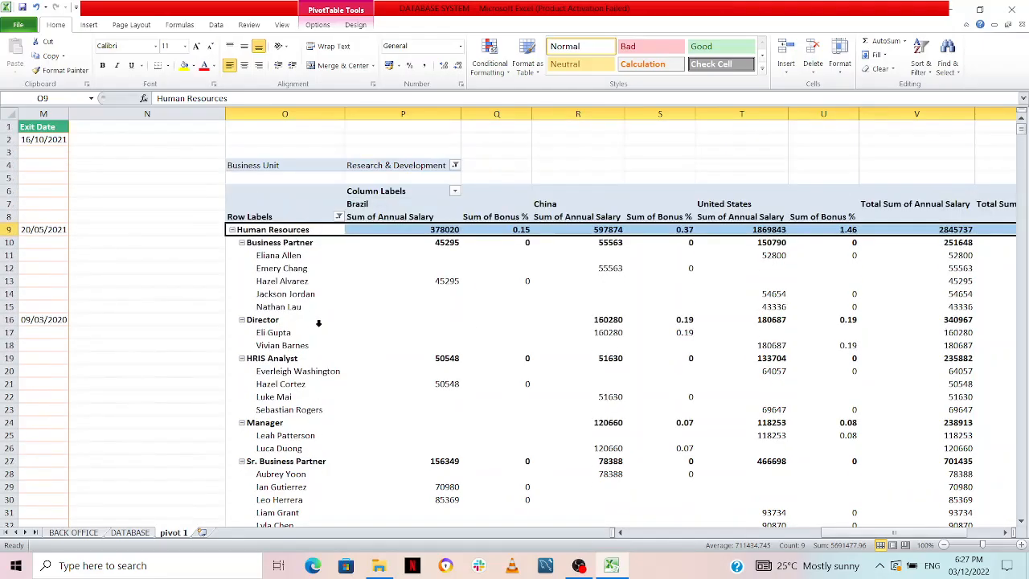
Clear the Research & Development restriction so the report filter includes every business unit
click(455, 166)
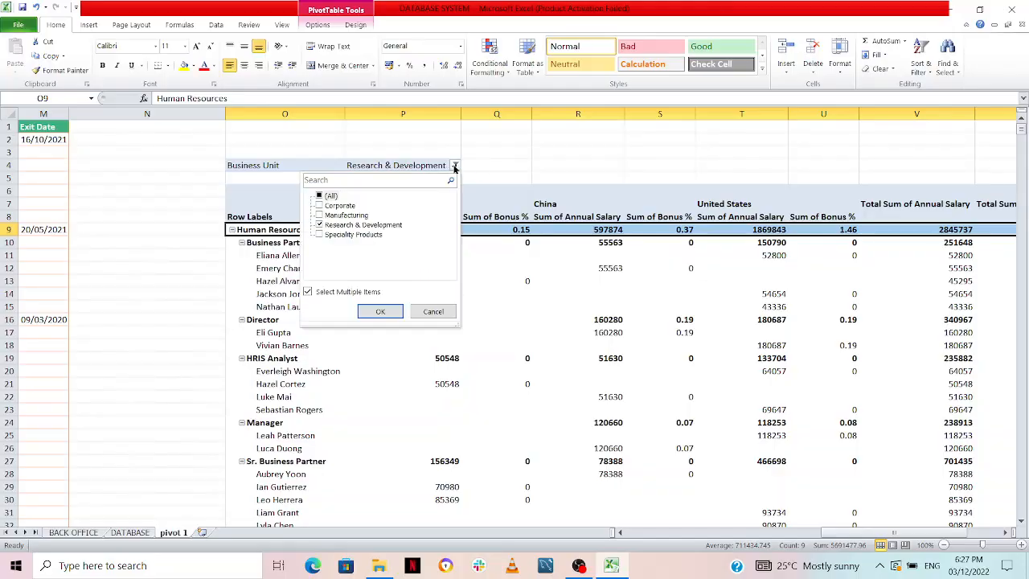
click(320, 195)
click(381, 311)
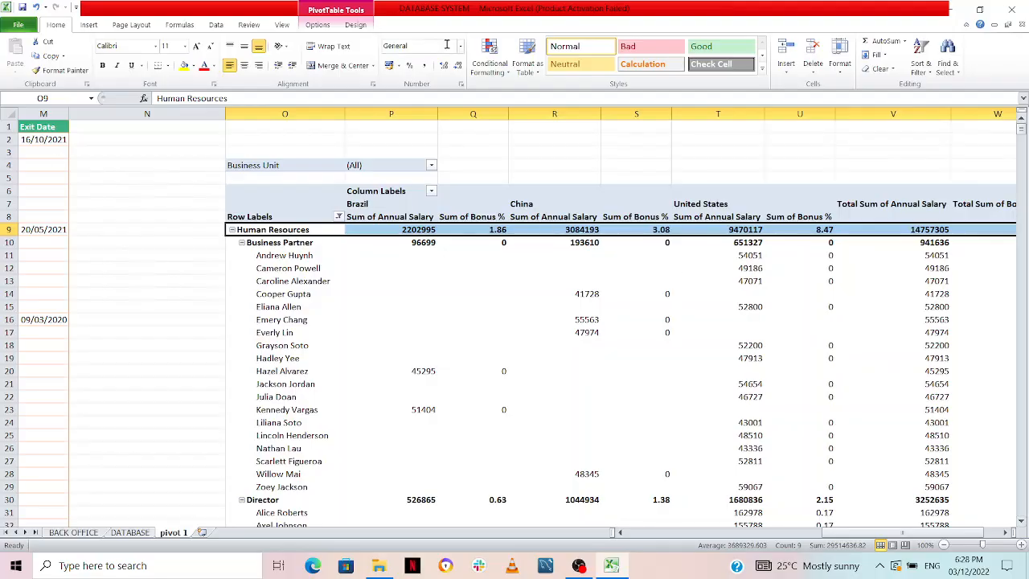
Apply Pivot Style Light 15 to the PivotTable
click(354, 25)
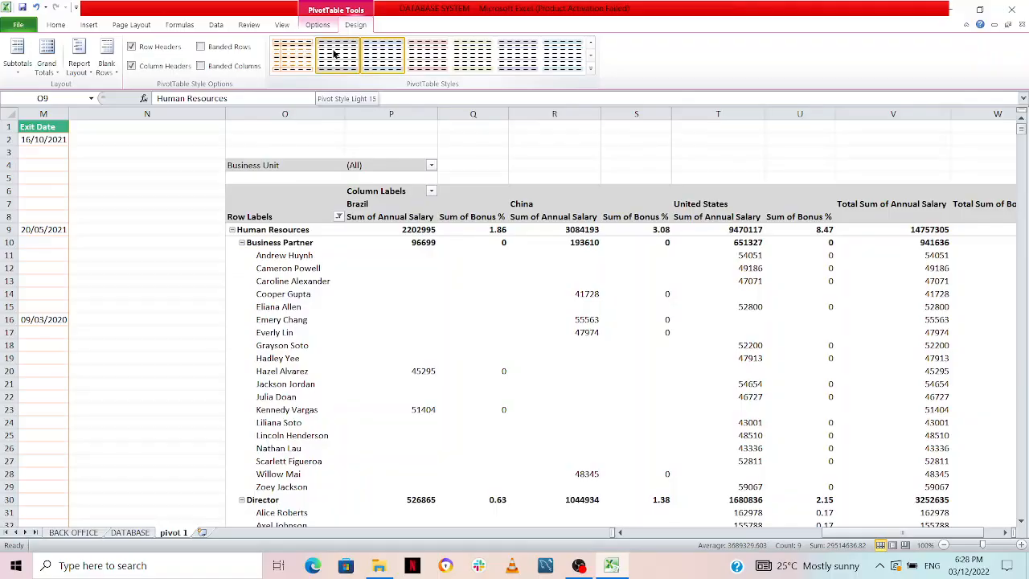
click(335, 53)
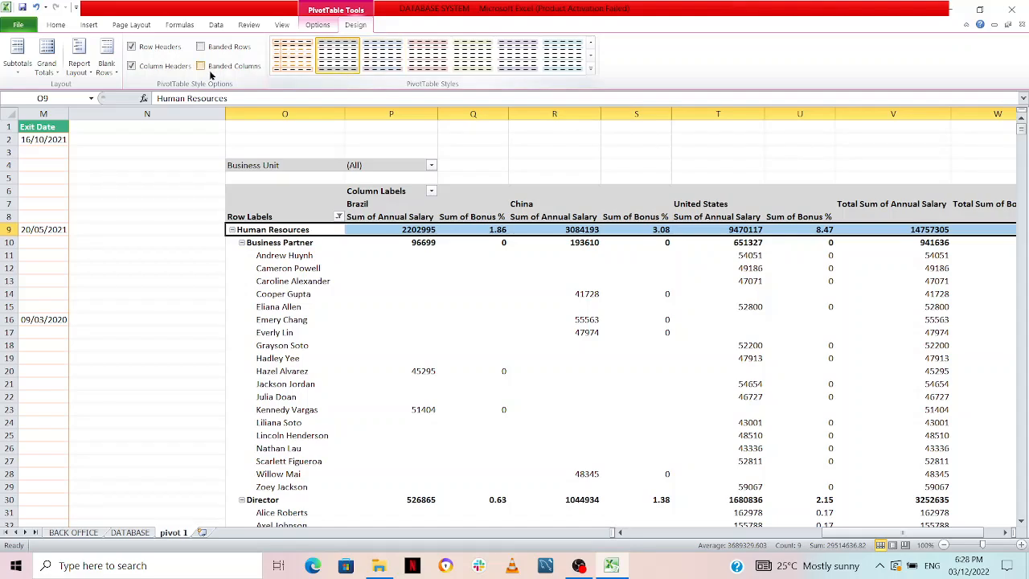
Hide all subtotals in the PivotTable and check the group rows
click(23, 63)
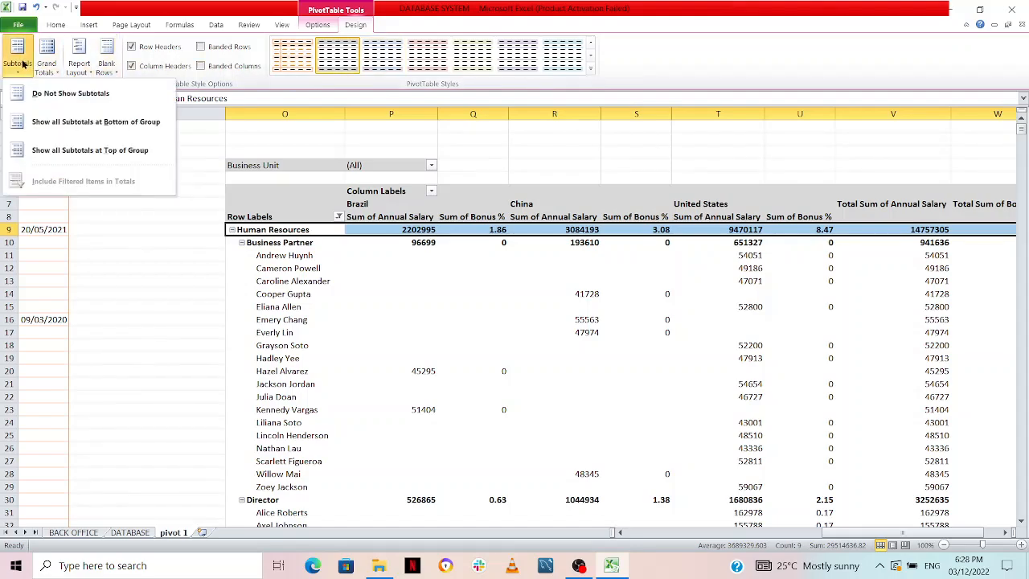
click(68, 95)
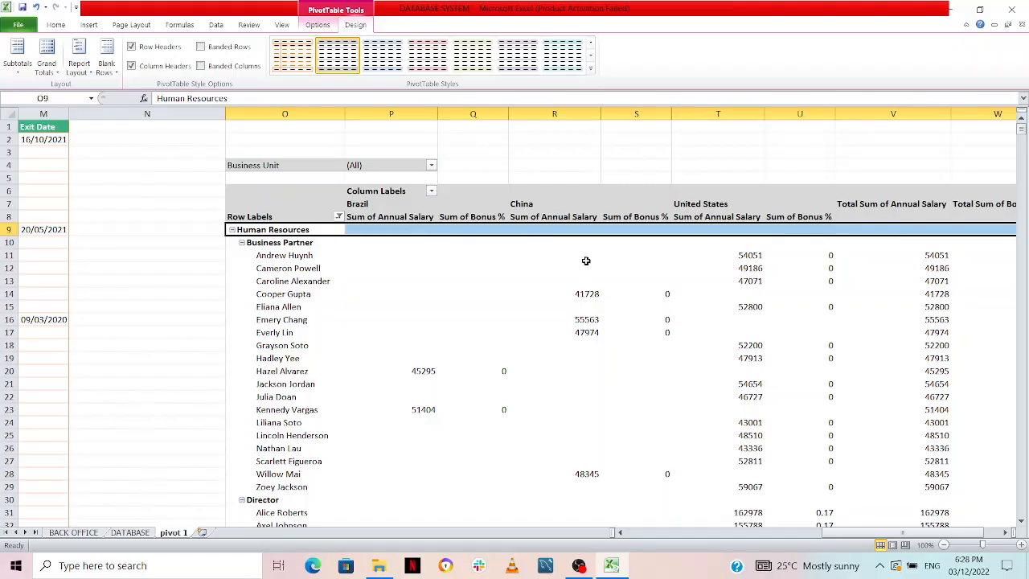
scroll(603, 455, down, 2)
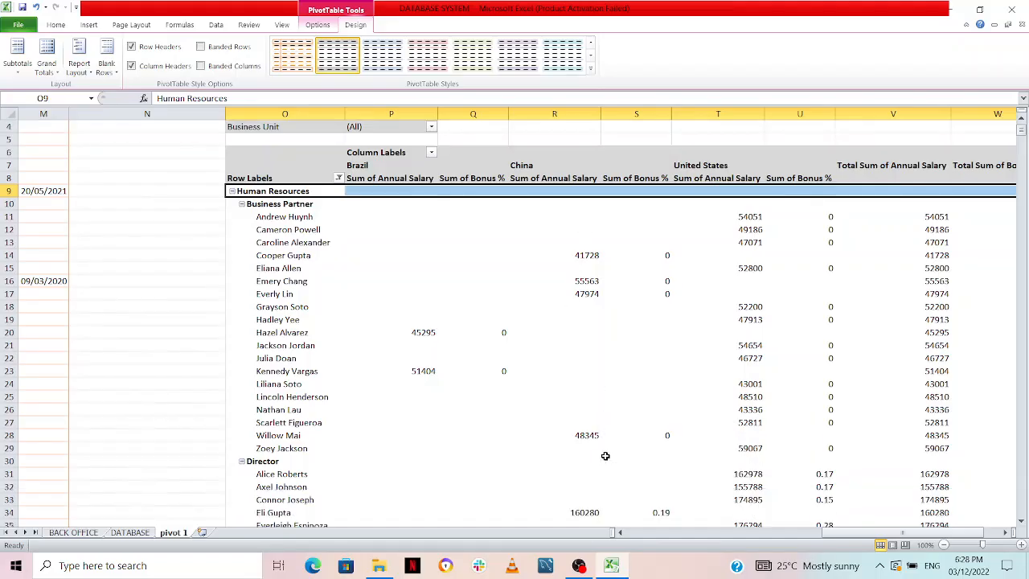
scroll(402, 402, up, 2)
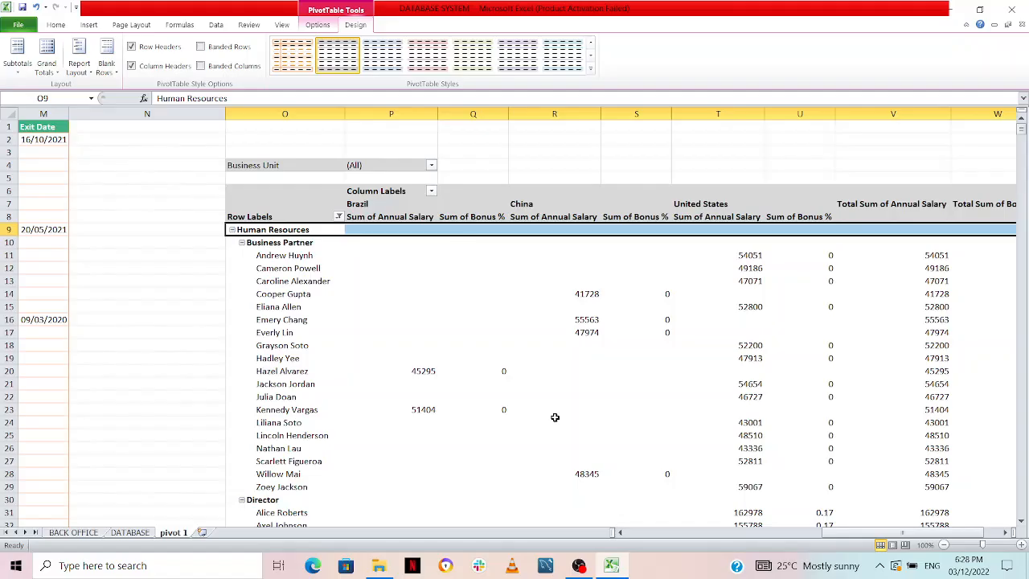
Select all departments in the row label filter so the PivotTable is no longer limited to Human Resources
click(338, 217)
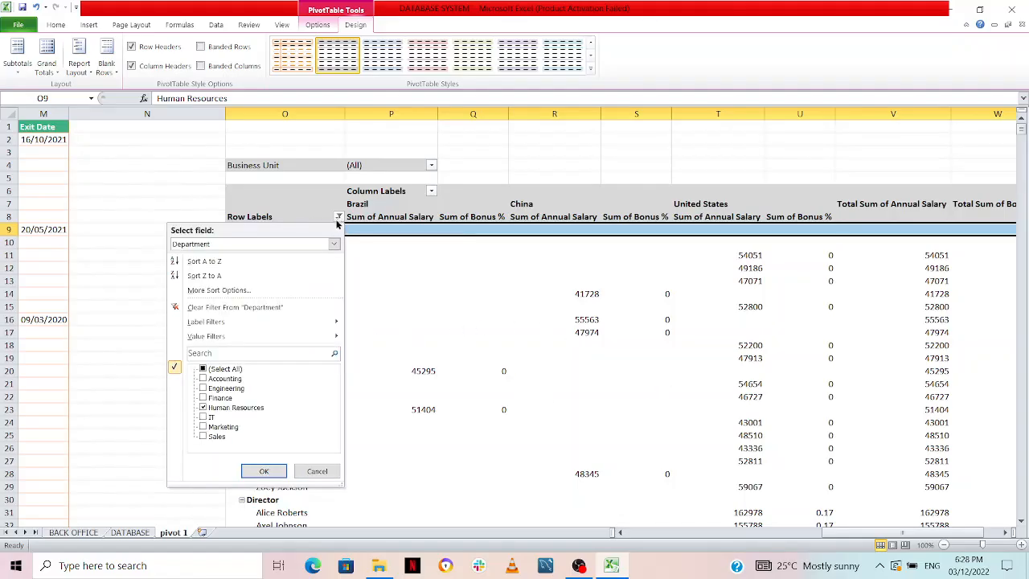
click(203, 369)
click(264, 471)
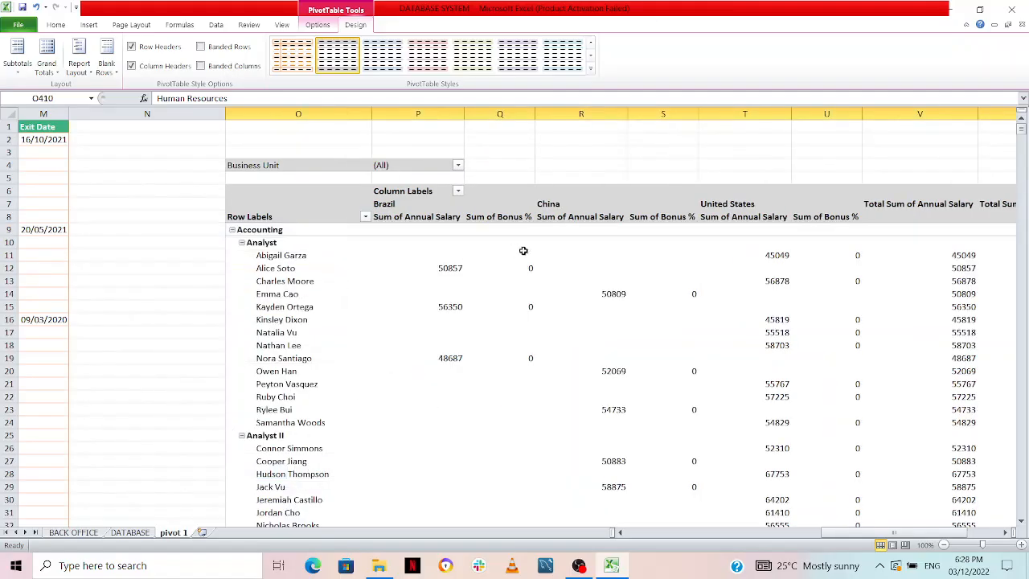
Show all PivotTable subtotals at the bottom of each group
click(17, 65)
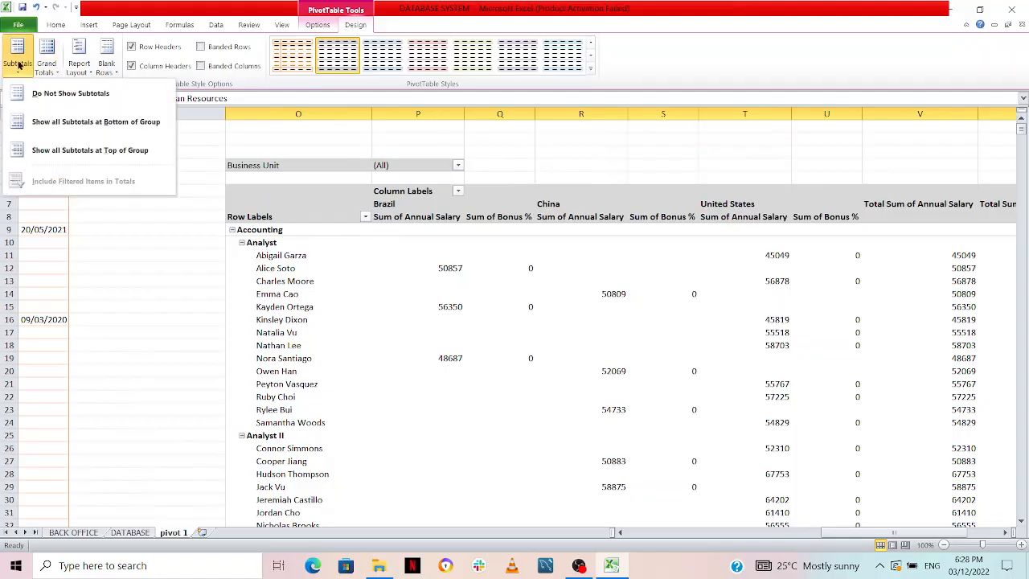
click(55, 122)
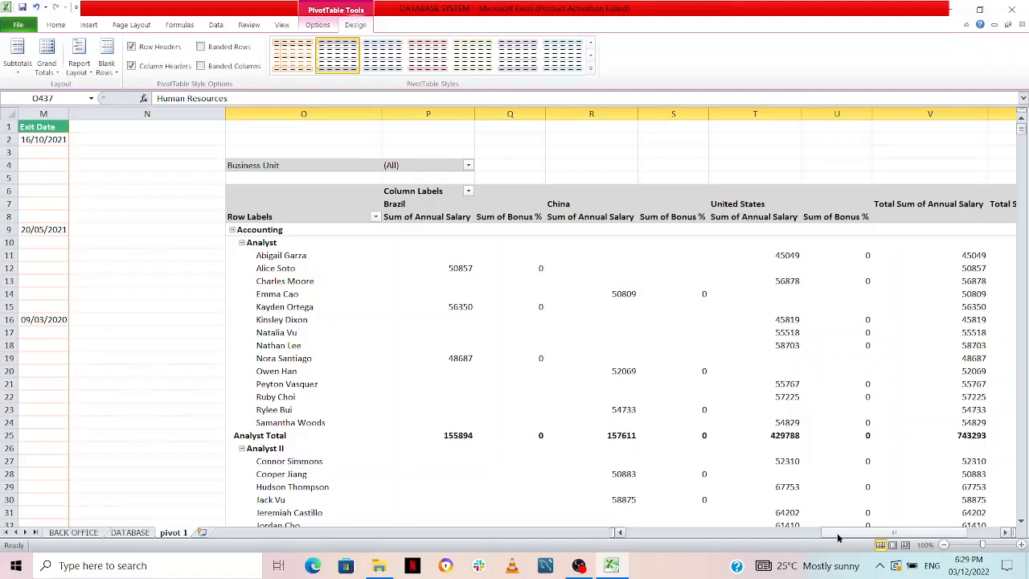
mouse_move(838, 535)
mouse_down()
mouse_move(860, 530)
mouse_move(831, 527)
mouse_move(839, 524)
mouse_up()
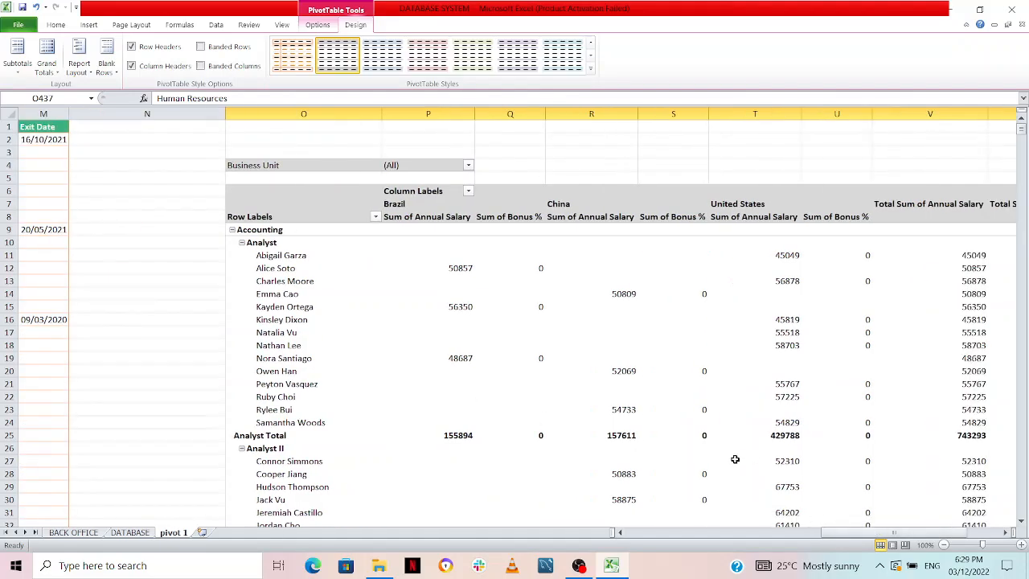
Move all PivotTable subtotals to the top of each group
click(16, 57)
click(32, 151)
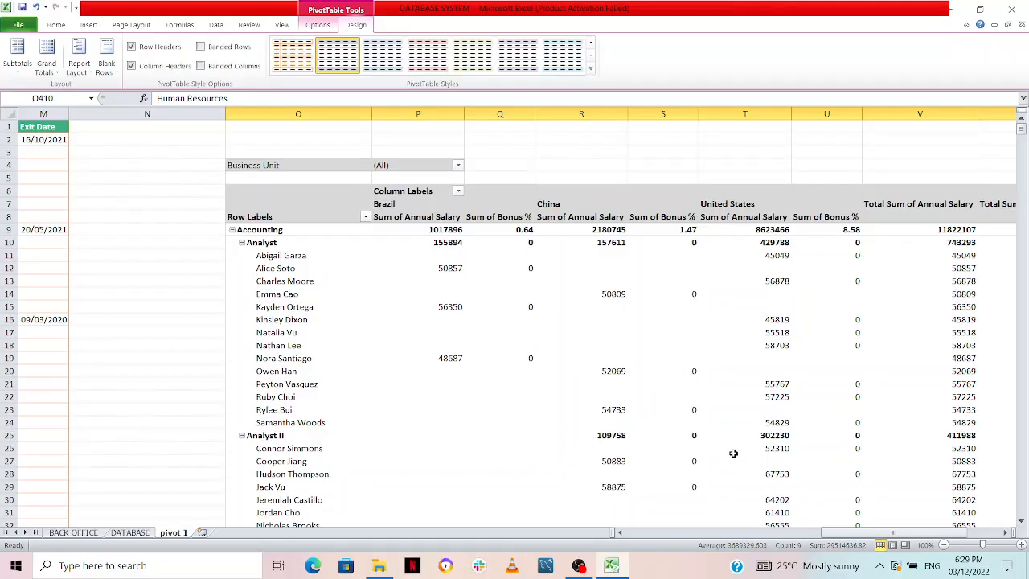
right_click(191, 371)
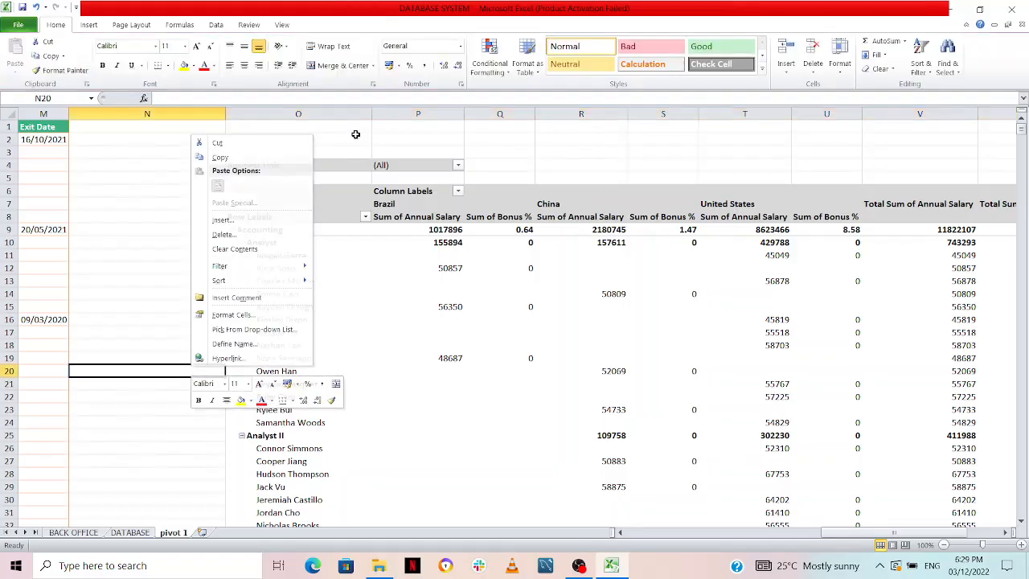
key(Escape)
Place all subtotals back at the bottom of each group in the PivotTable
click(508, 310)
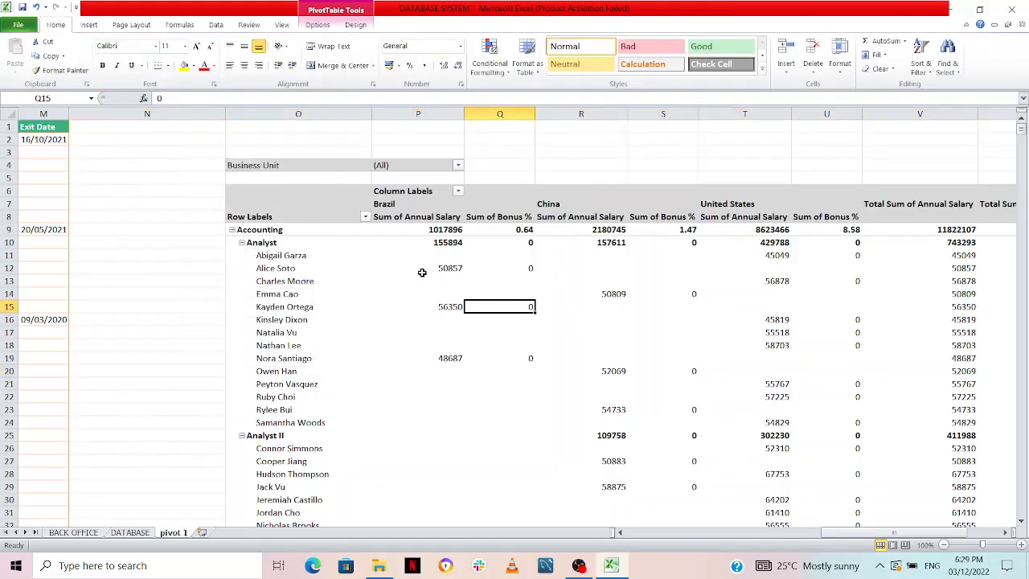
click(356, 24)
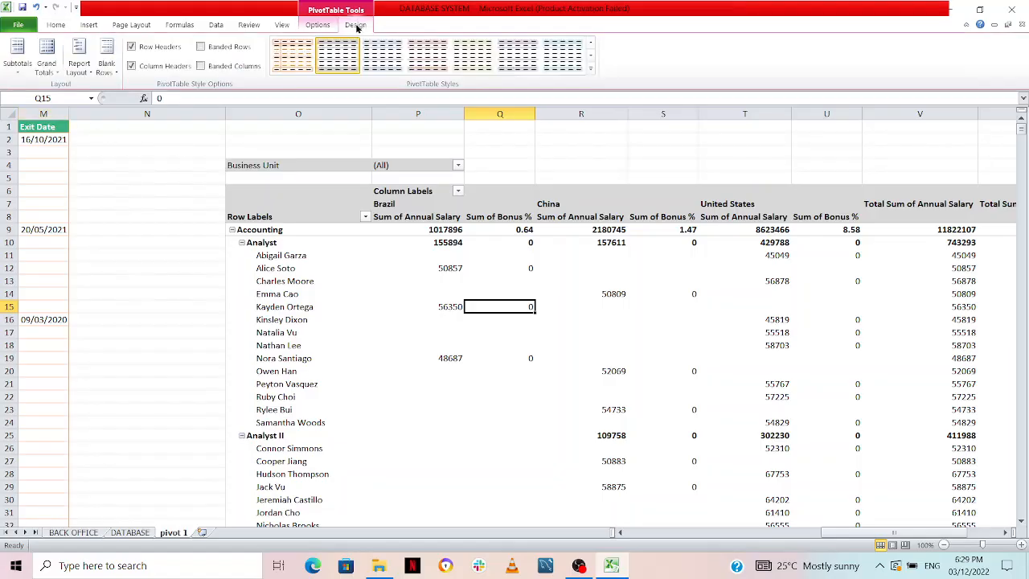
click(17, 66)
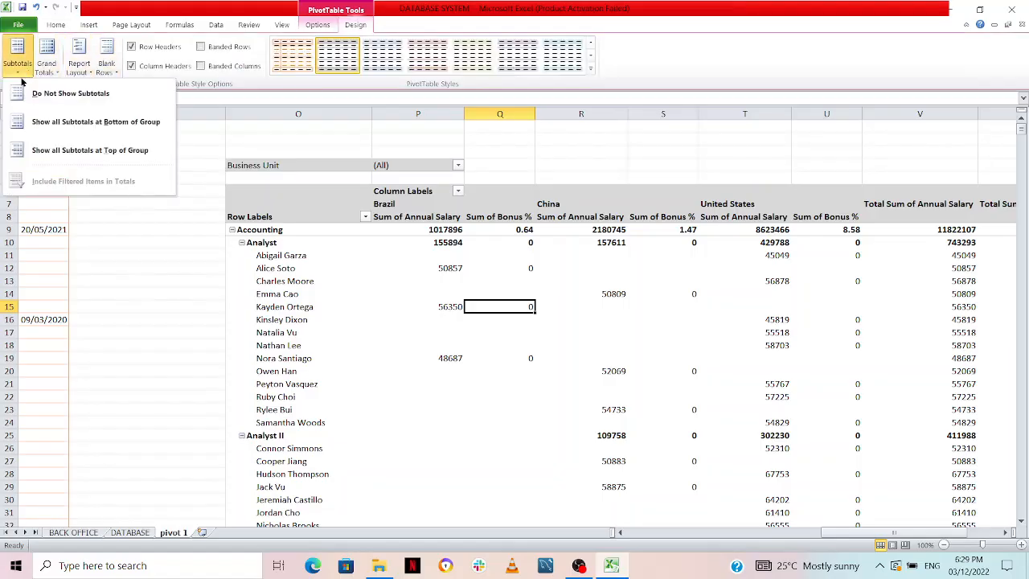
click(42, 125)
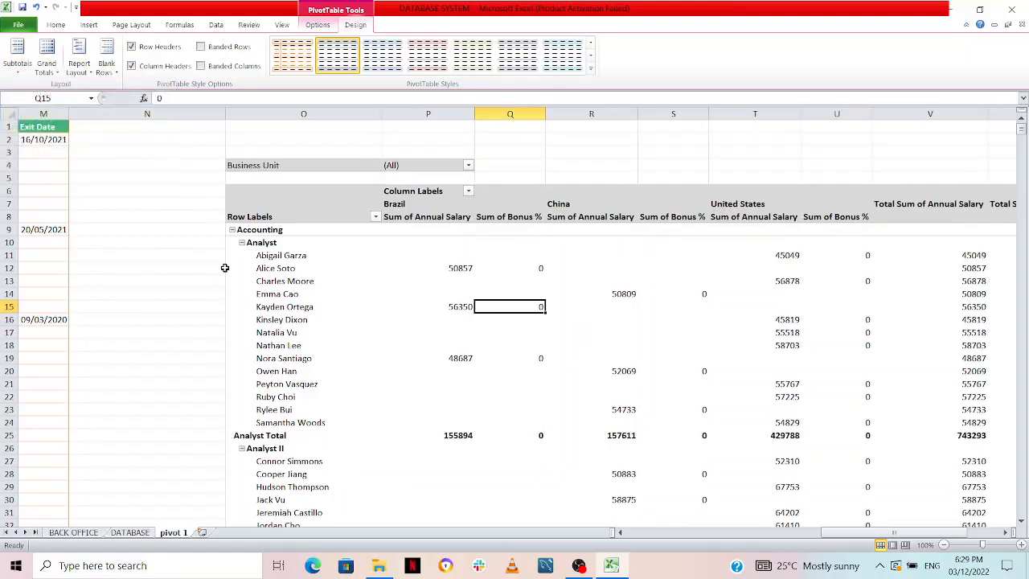
Turn off the PivotTable's grand totals for both rows and columns
click(46, 67)
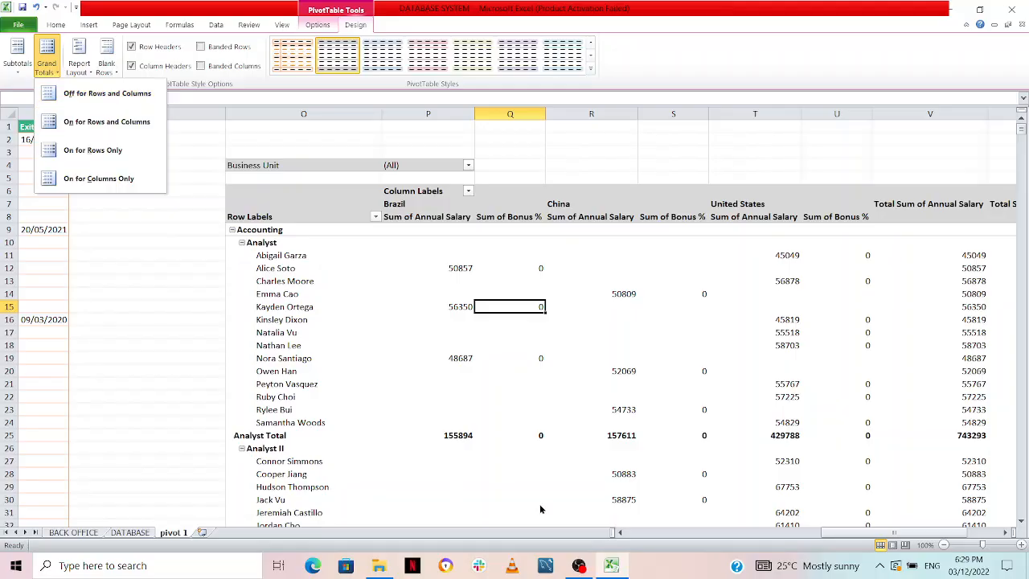
drag(822, 532, 845, 536)
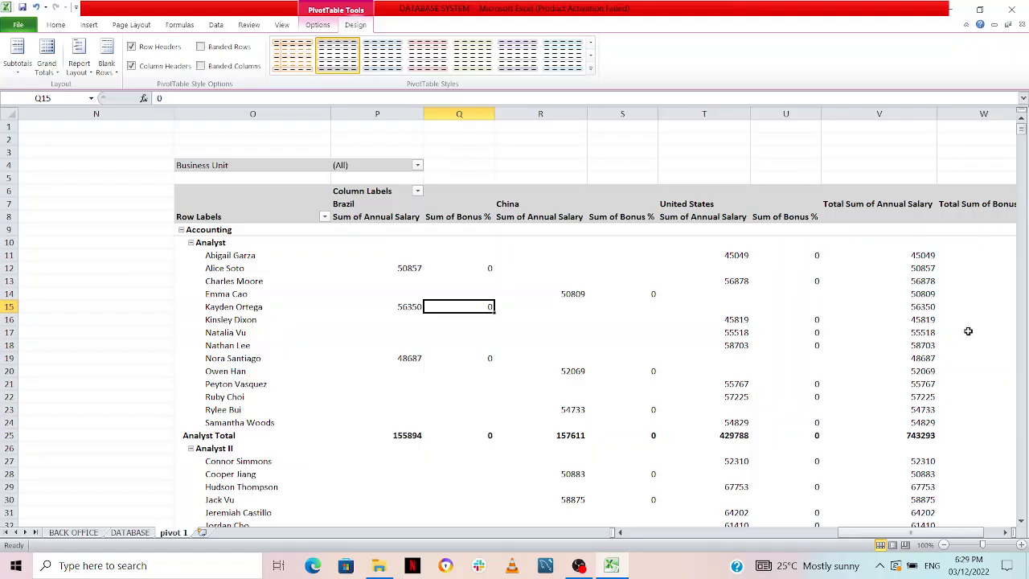
click(44, 68)
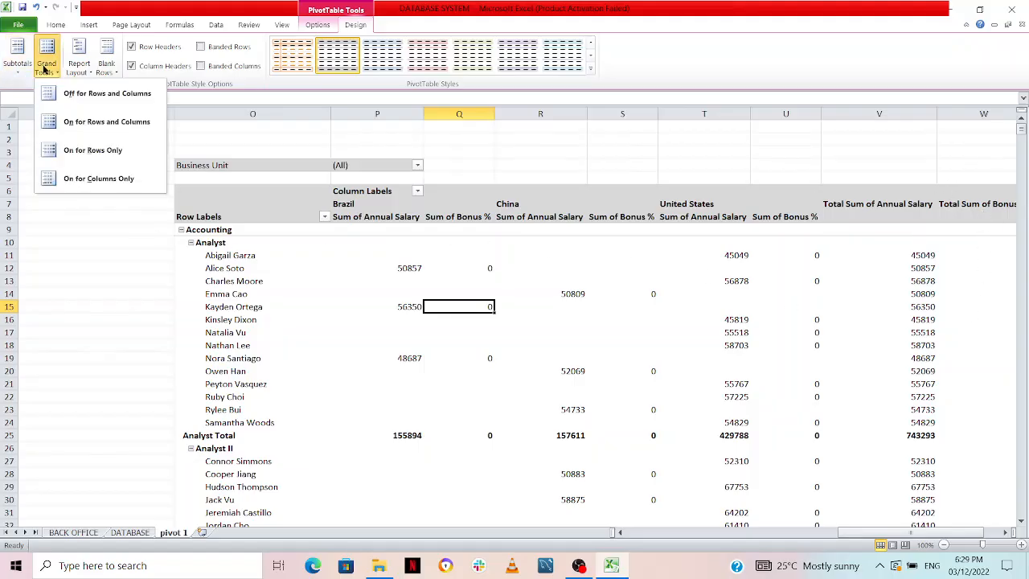
click(82, 95)
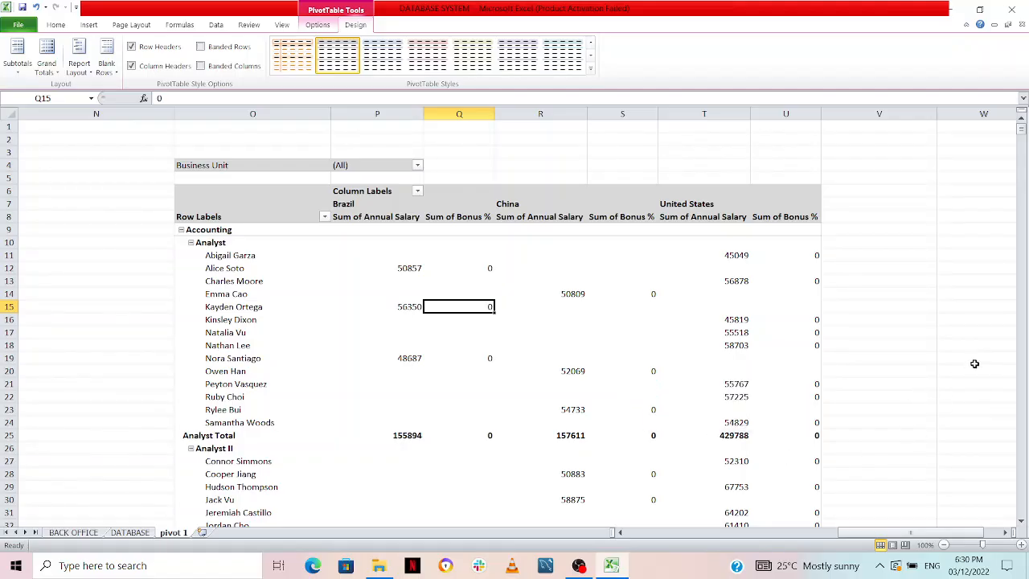
mouse_move(852, 533)
mouse_down()
mouse_move(817, 534)
mouse_move(850, 534)
mouse_up()
Turn the grand totals on for rows and columns and view the total salary and bonus columns
click(47, 58)
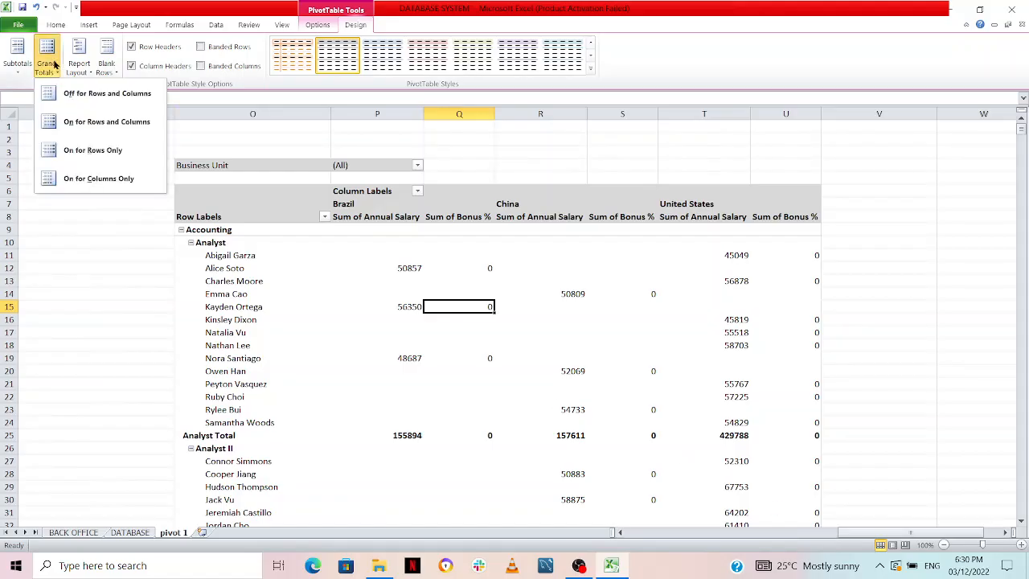
click(117, 122)
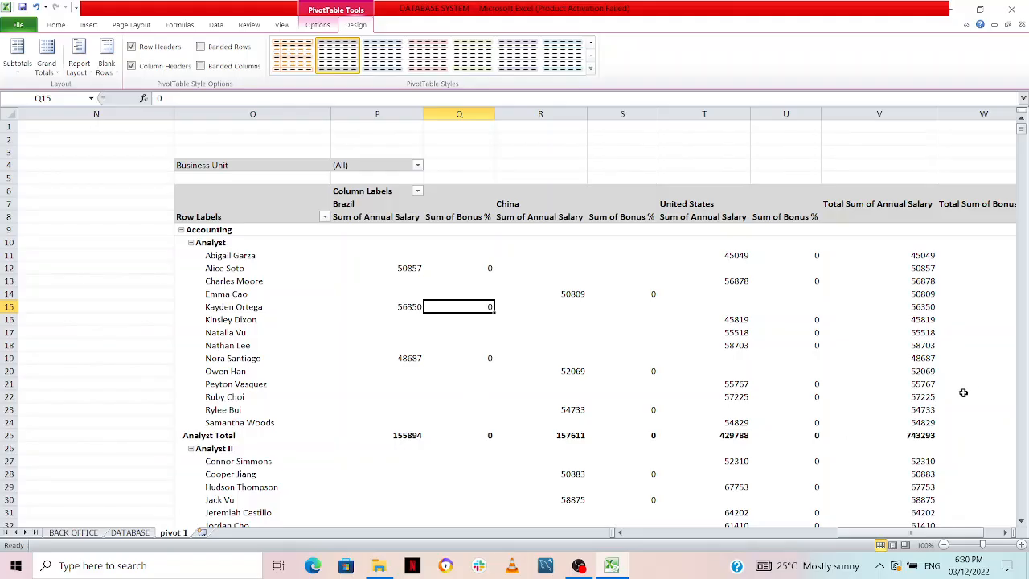
drag(966, 533, 977, 531)
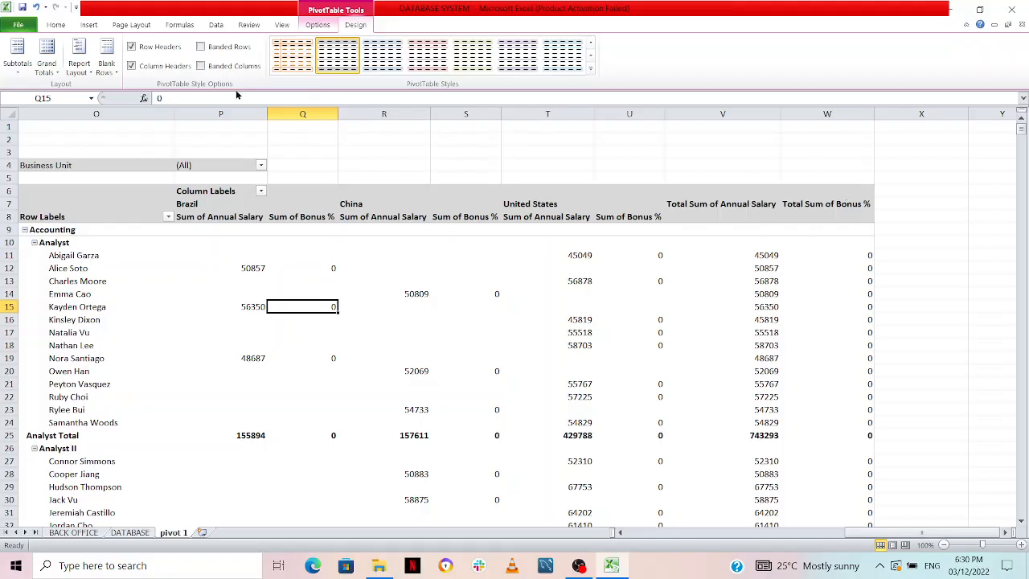
Try limiting the grand totals to columns only and to rows only, ending on columns only
click(47, 65)
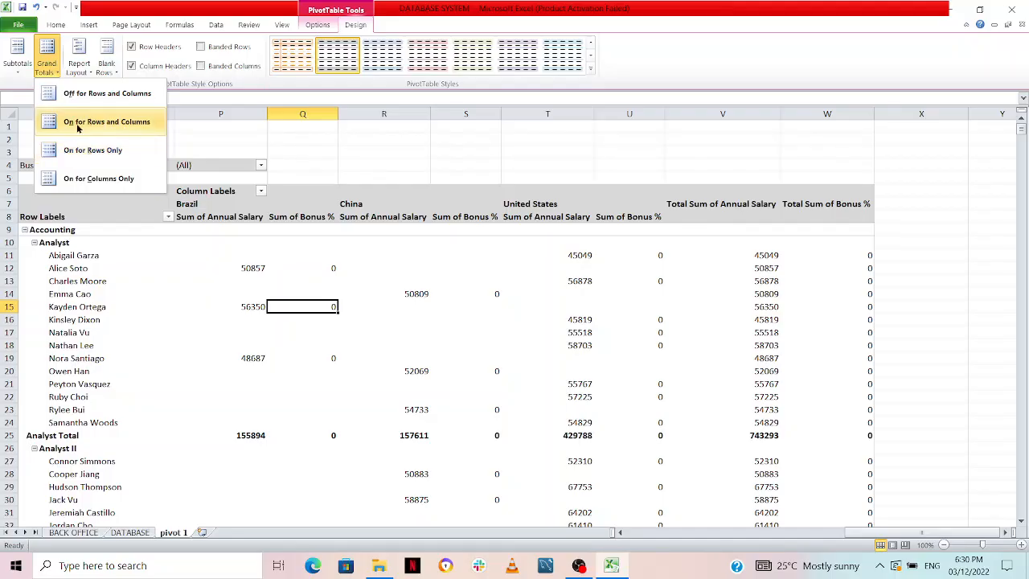
click(83, 180)
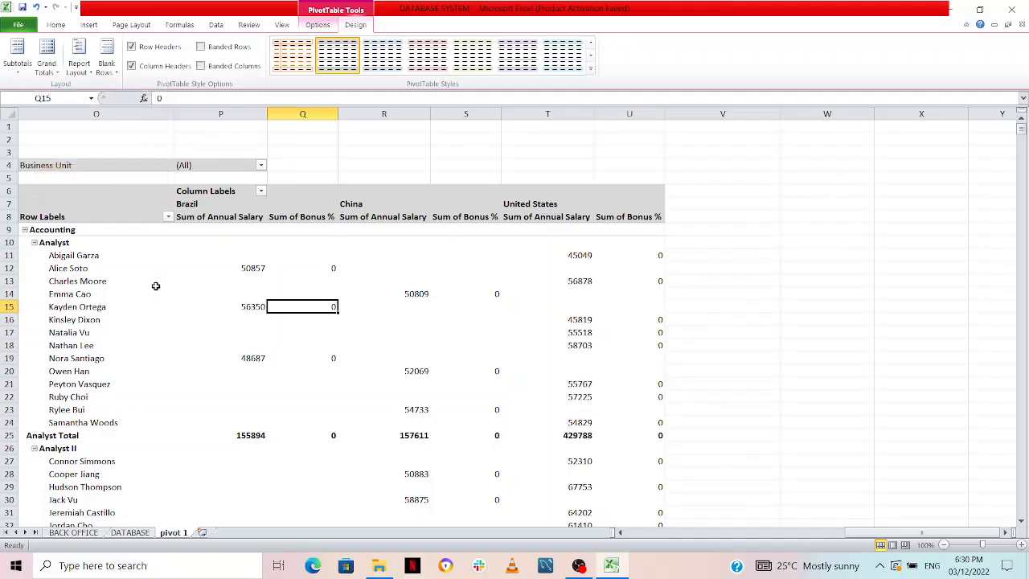
click(46, 65)
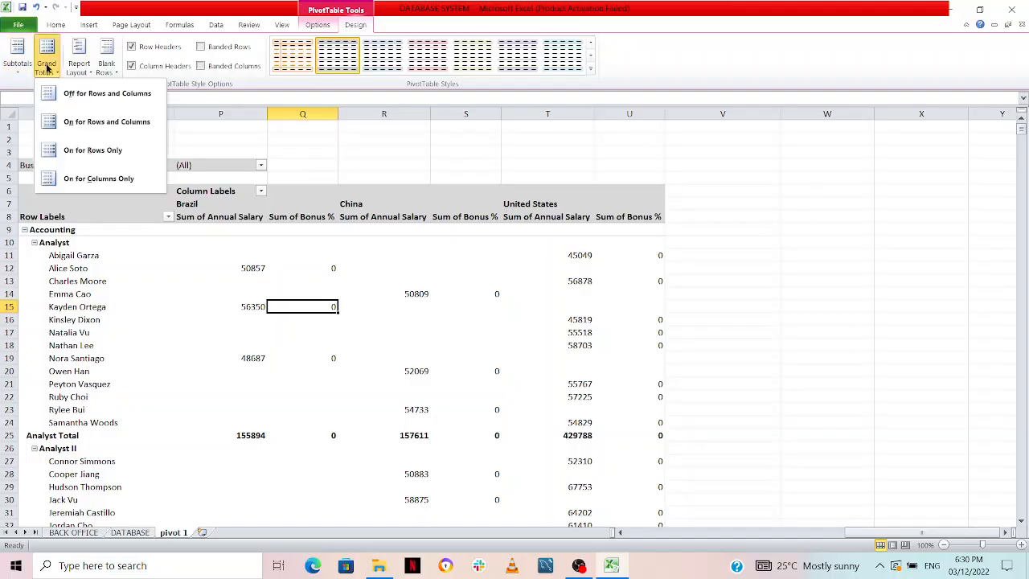
click(93, 151)
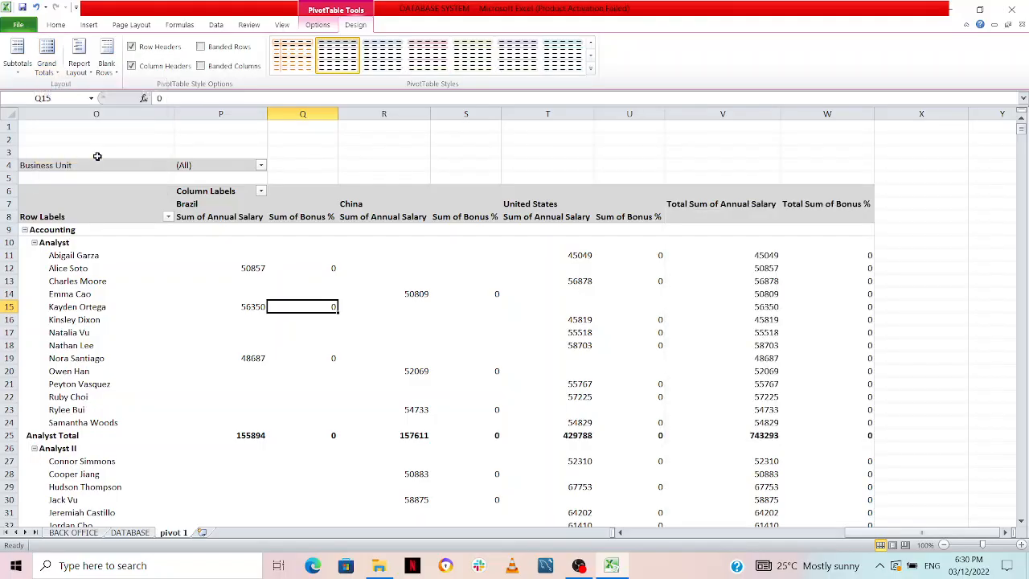
click(56, 68)
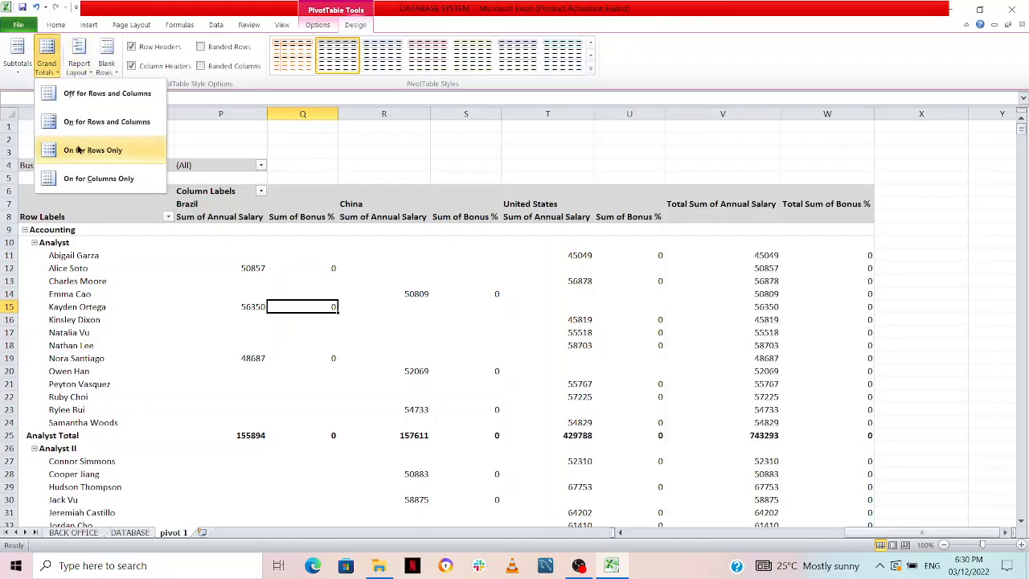
click(84, 178)
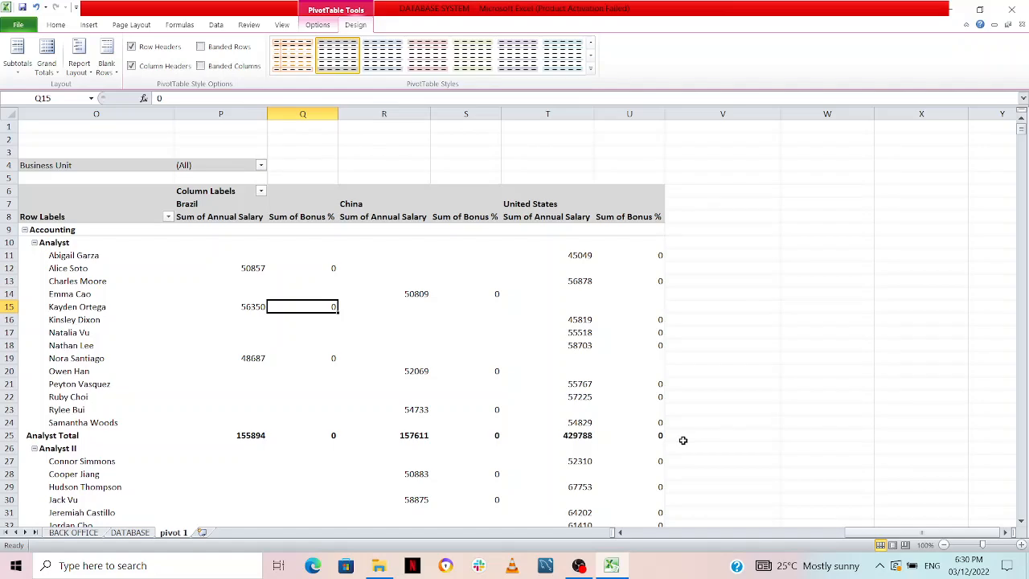
Enable grand totals for both rows and columns of the PivotTable
click(44, 63)
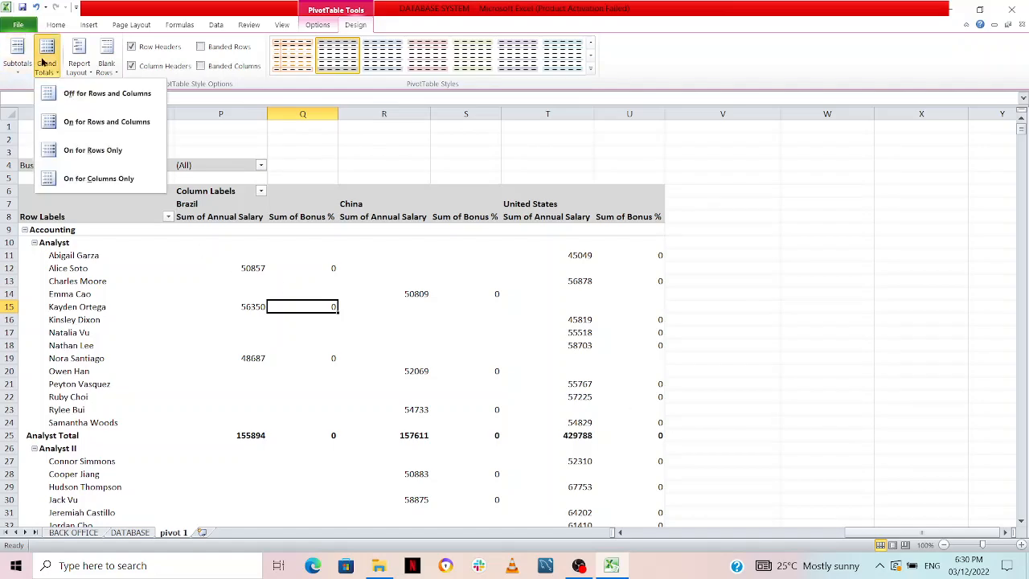
click(100, 122)
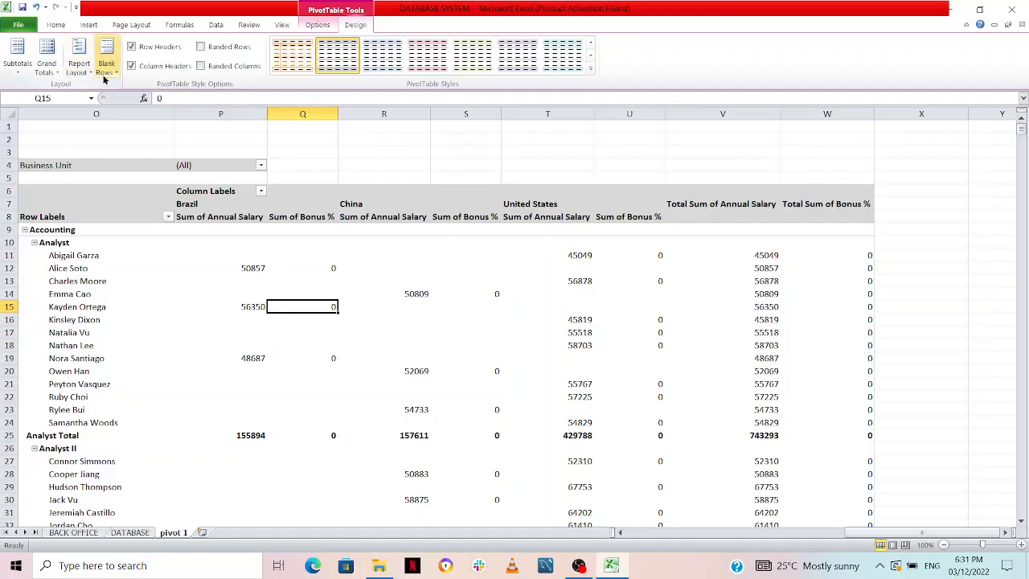
Try the PivotTable's report layout in compact form and in outline form
click(76, 65)
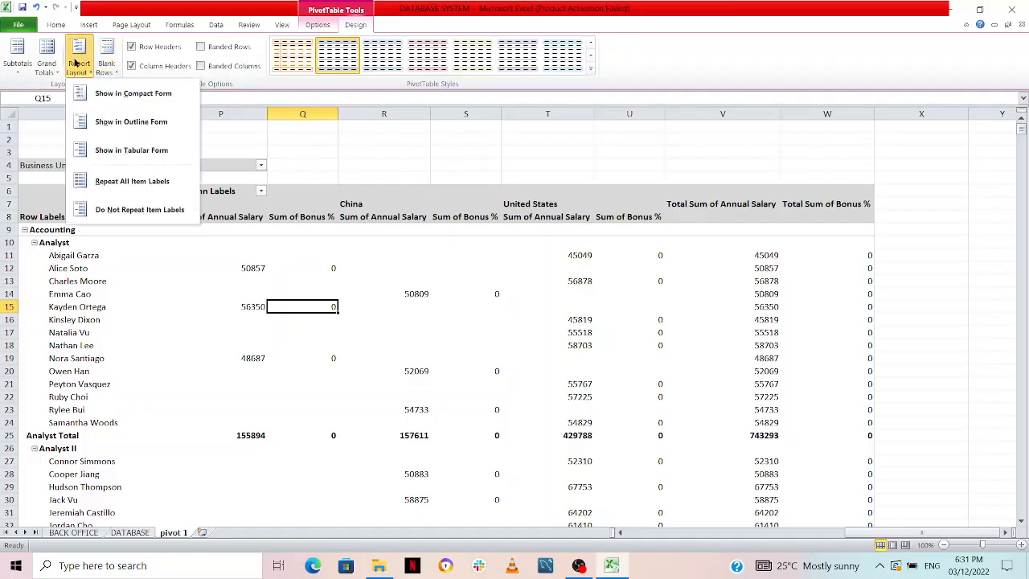
click(139, 95)
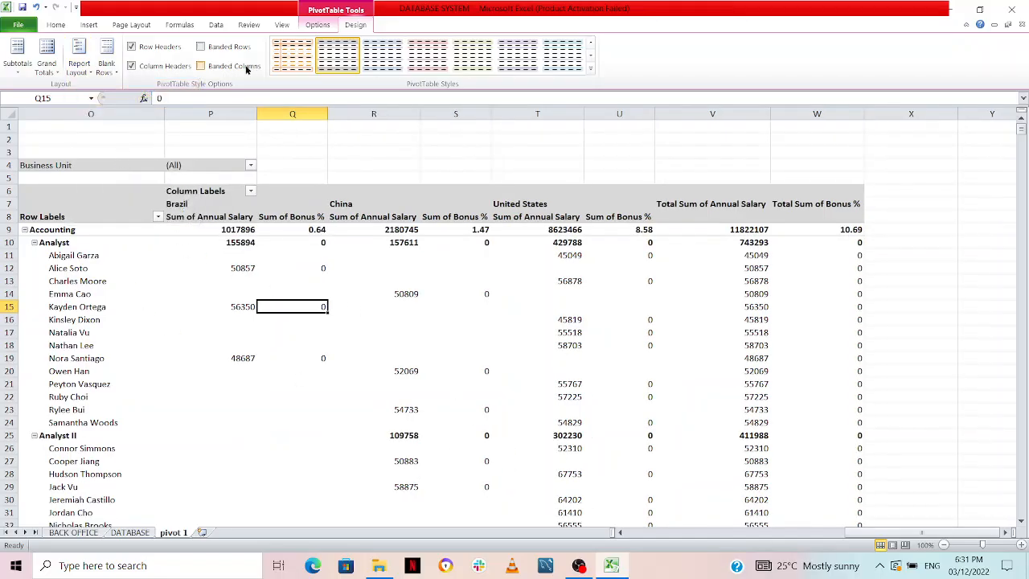
click(80, 72)
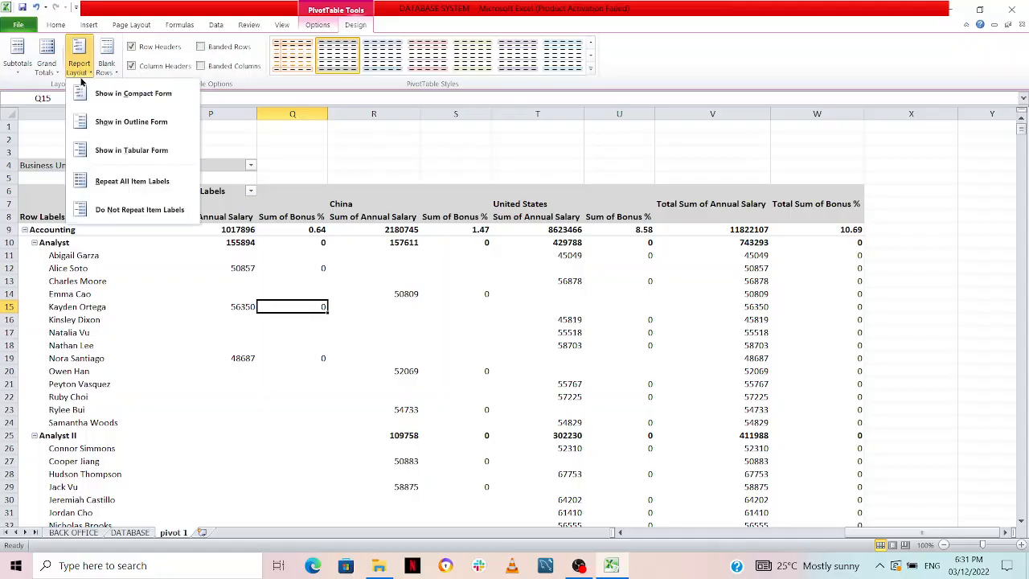
click(135, 125)
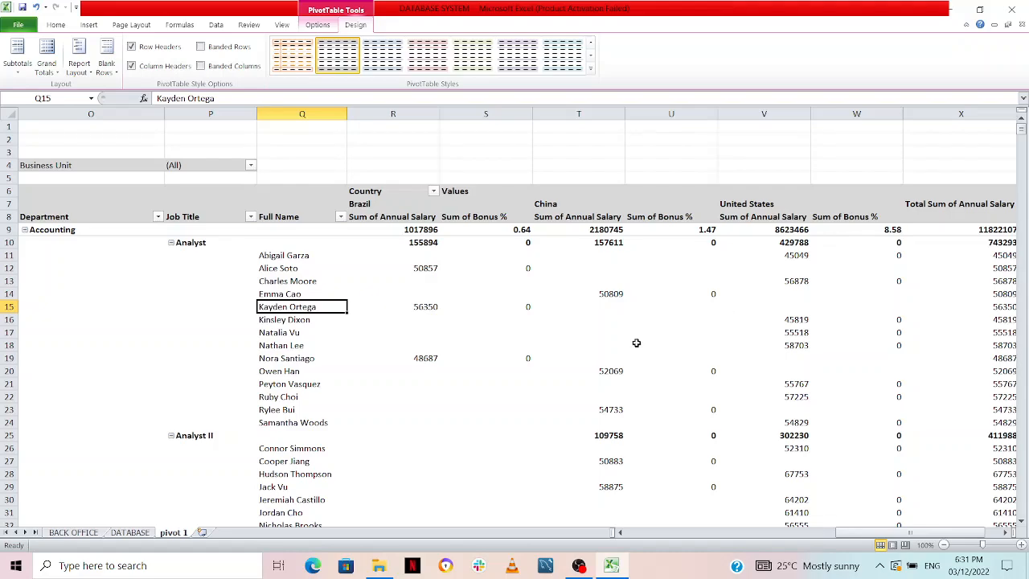
Set the PivotTable's report layout to tabular form
click(71, 72)
click(111, 153)
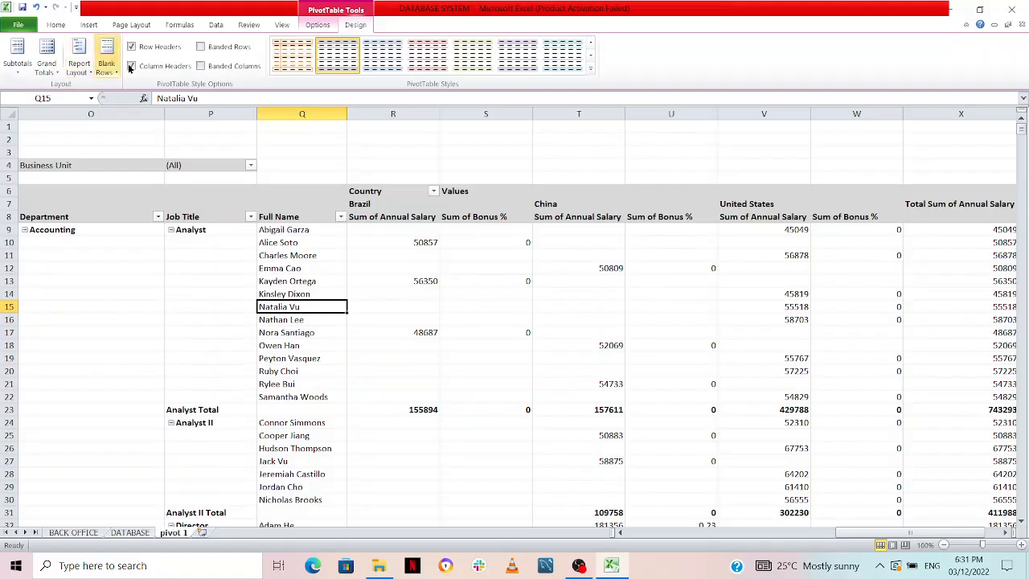
Try repeating all item labels in the PivotTable, and switch the repetition off again
click(78, 69)
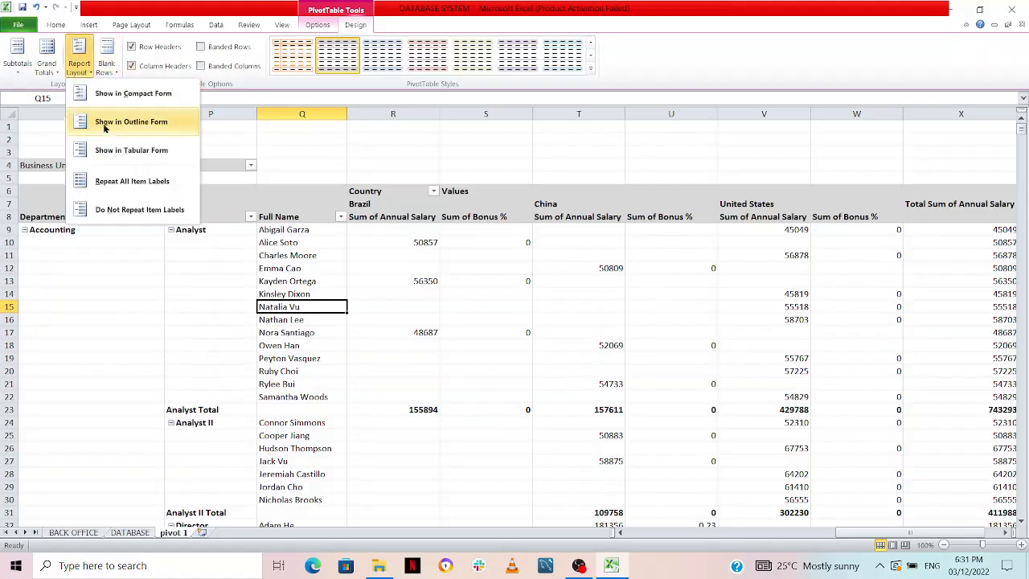
click(125, 183)
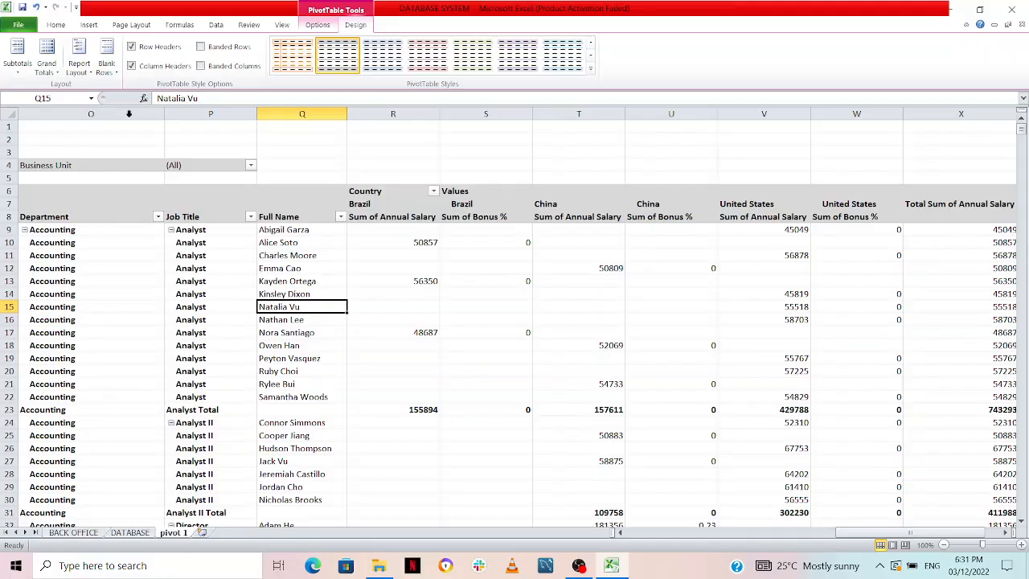
click(79, 65)
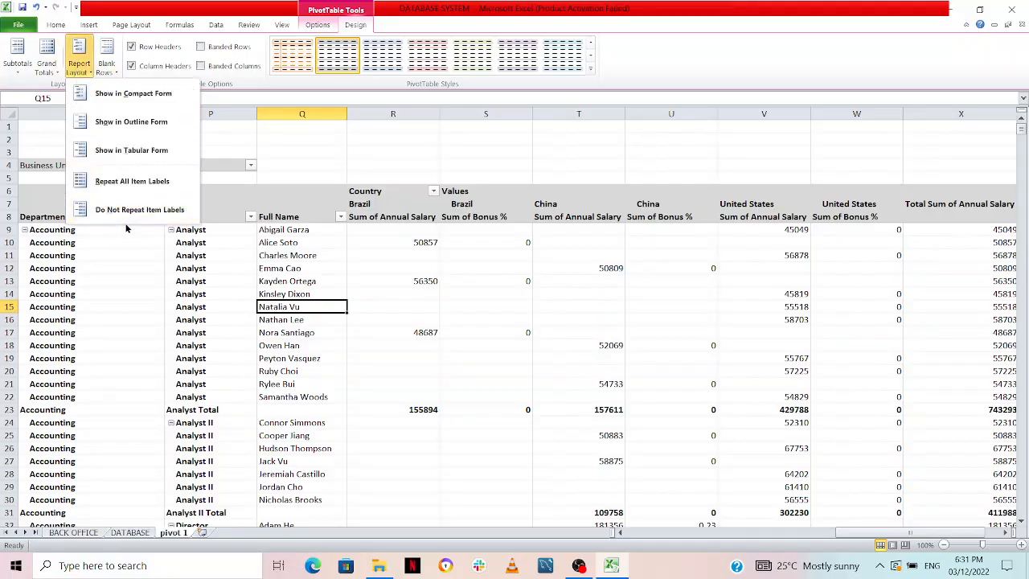
click(130, 210)
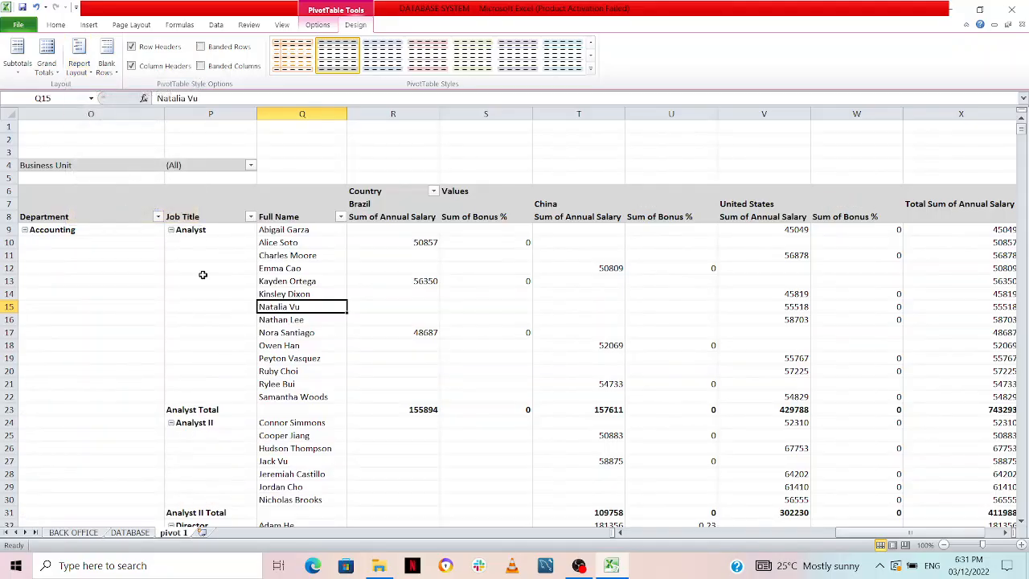
Set the PivotTable's report layout to compact form
click(78, 71)
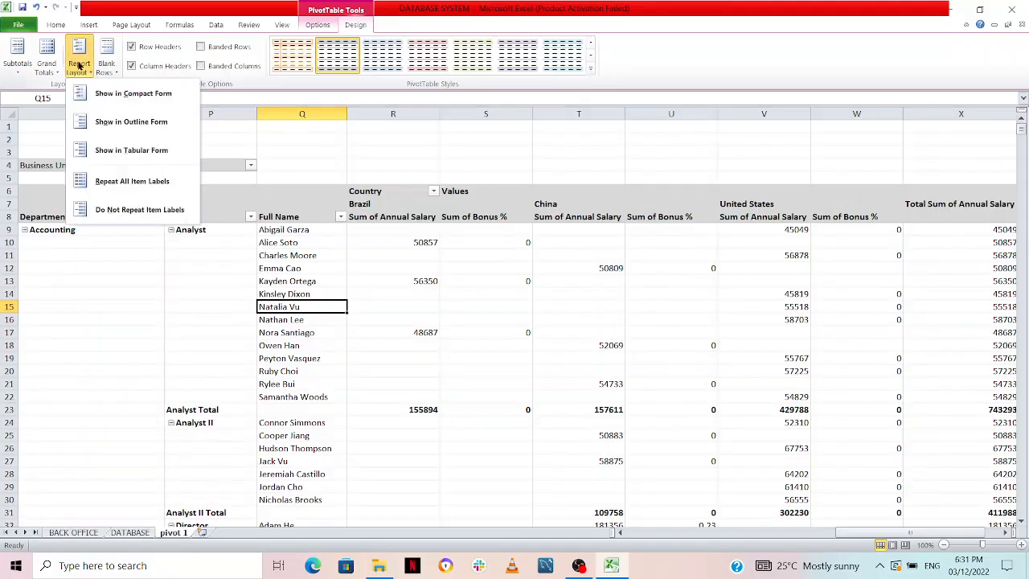
click(116, 94)
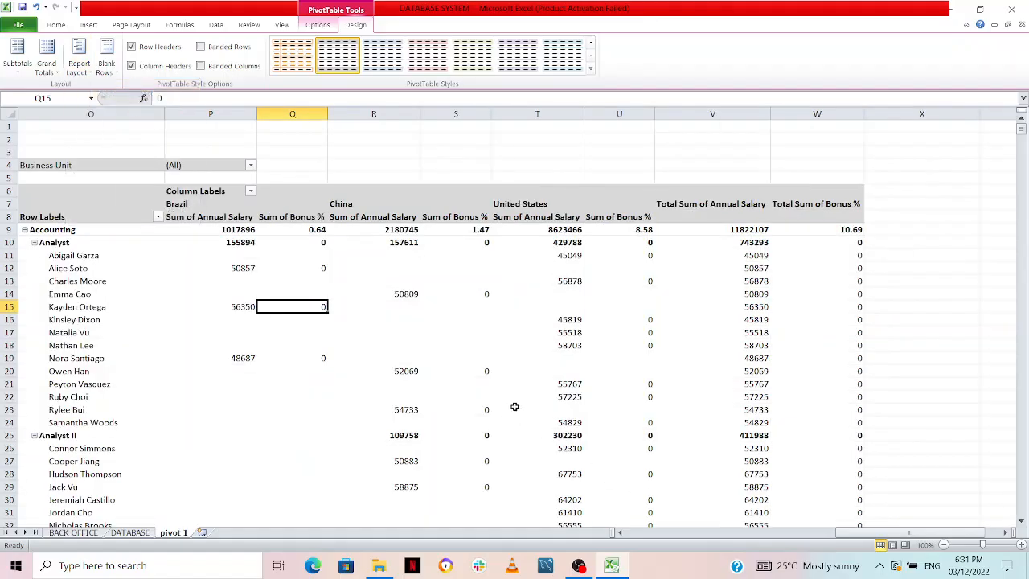
mouse_move(846, 533)
mouse_down()
mouse_move(821, 538)
mouse_move(836, 534)
mouse_up()
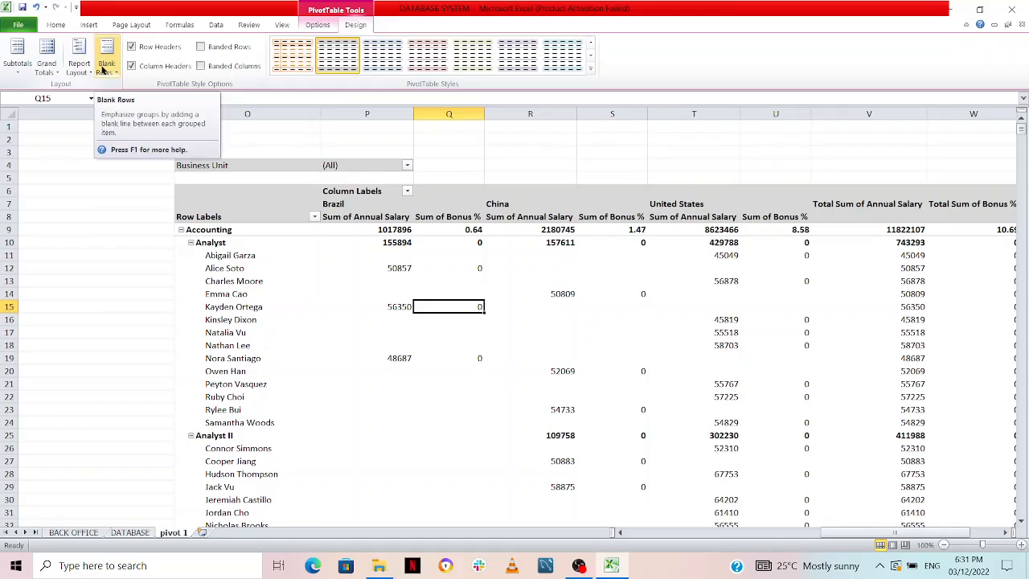
Try inserting a blank line after each item in the PivotTable, and remove the blank lines again
click(103, 69)
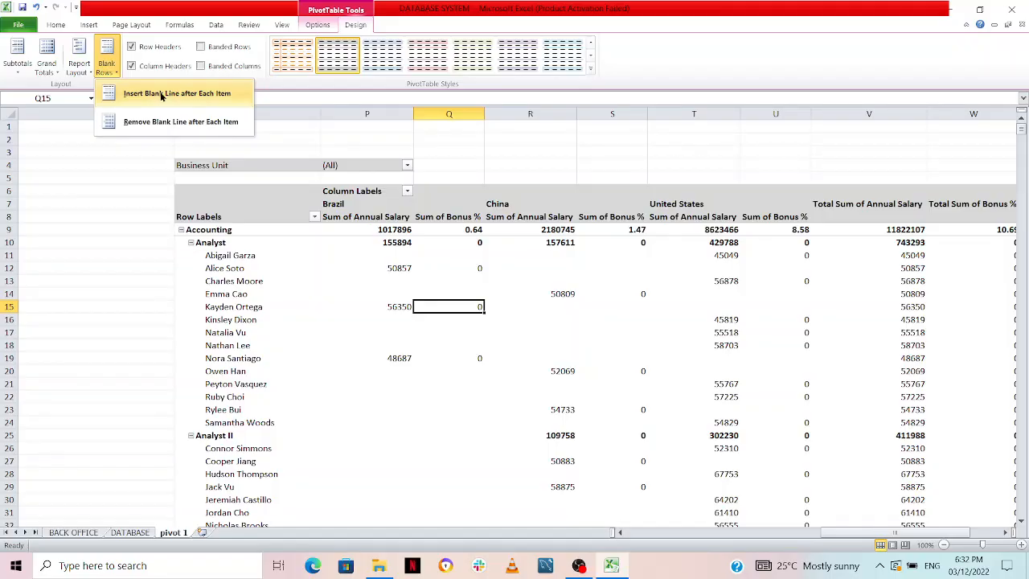
click(160, 95)
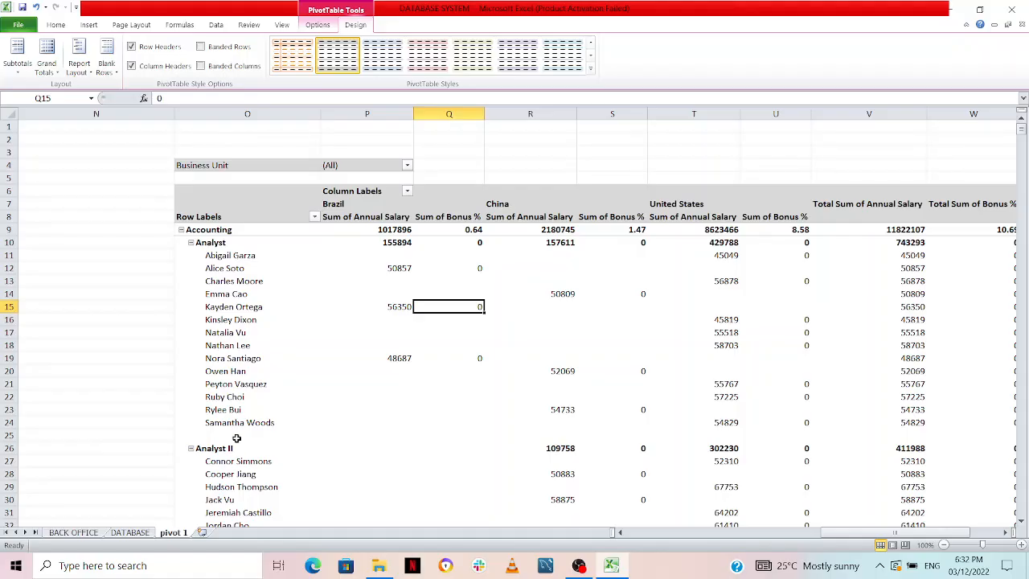
click(107, 68)
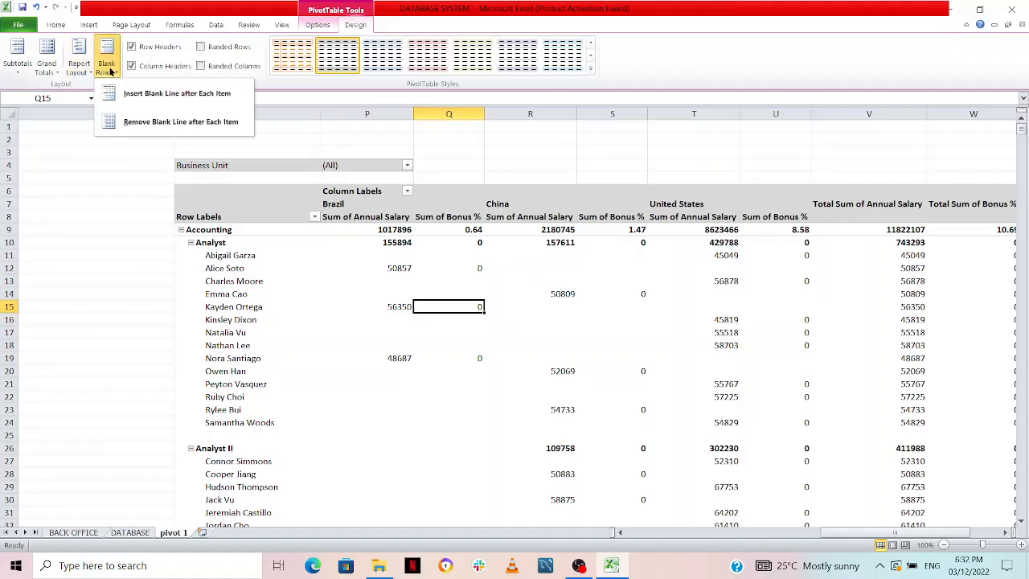
click(149, 122)
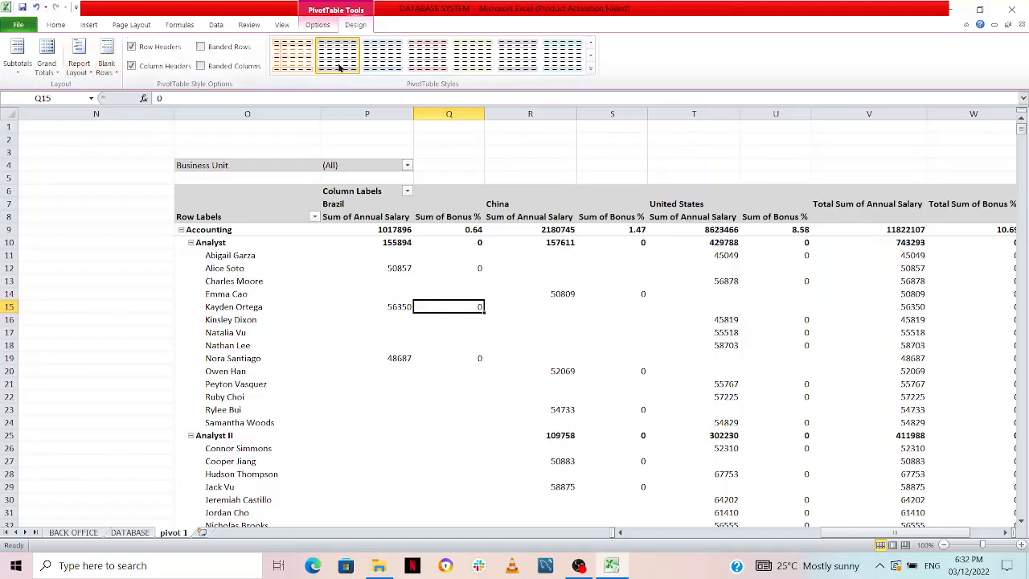
Display the PivotTable field list, remove Sum of Bonus % from the values and close the list
click(315, 25)
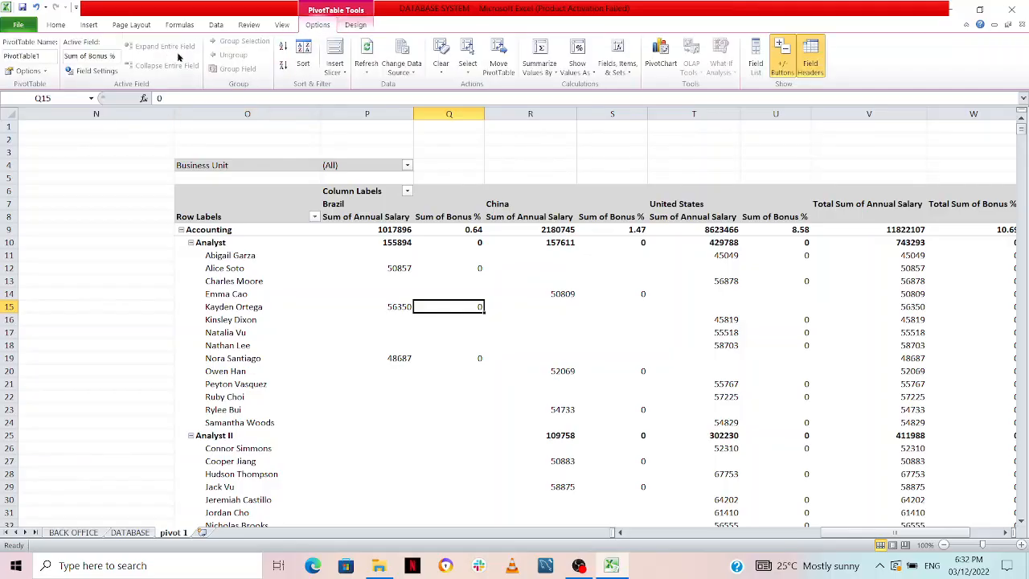
click(763, 69)
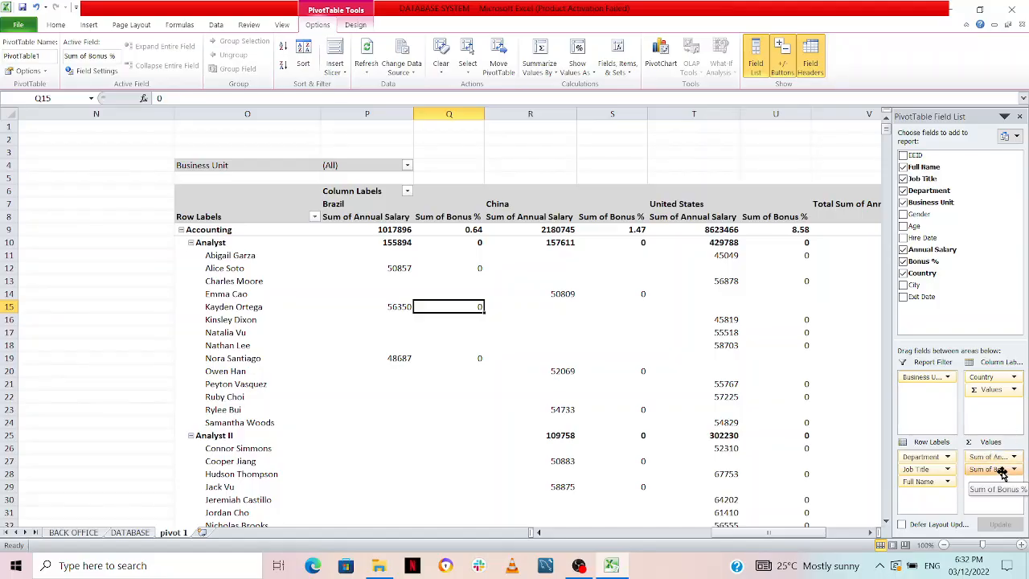
drag(999, 471, 963, 294)
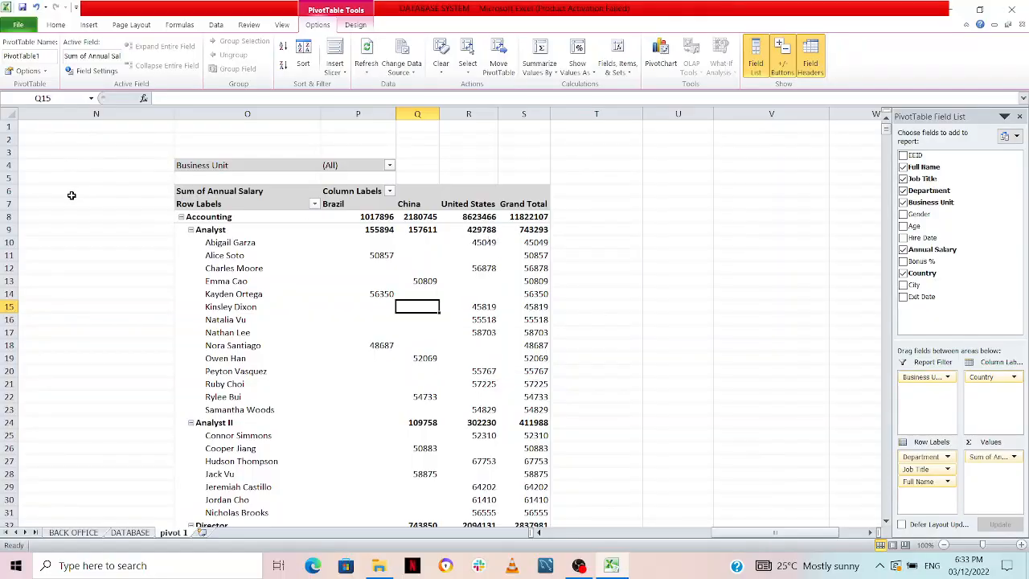
mouse_move(466, 246)
click(1019, 118)
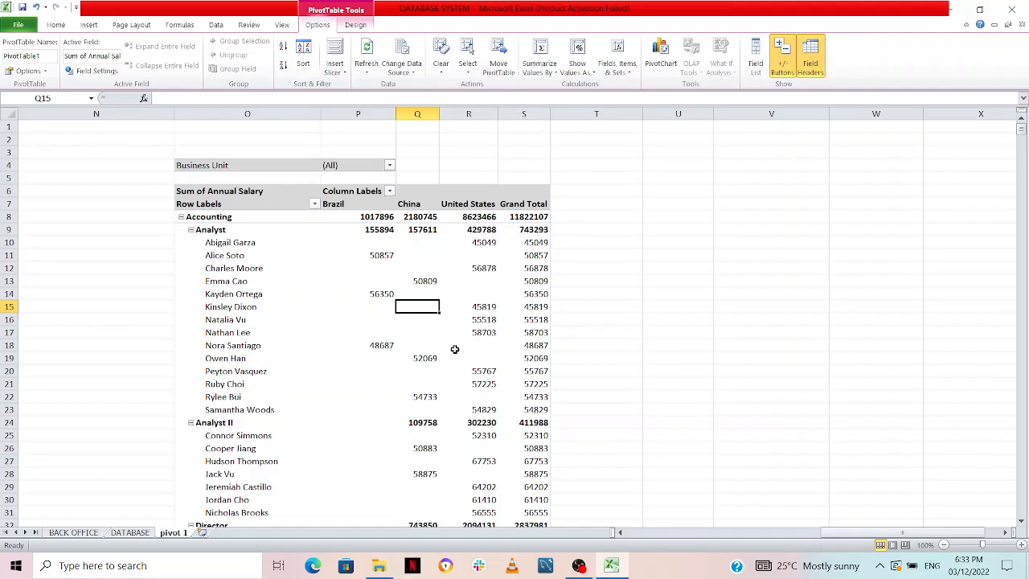
Collapse the Analyst job title under the Accounting department
mouse_move(467, 325)
mouse_move(342, 213)
click(194, 230)
click(191, 230)
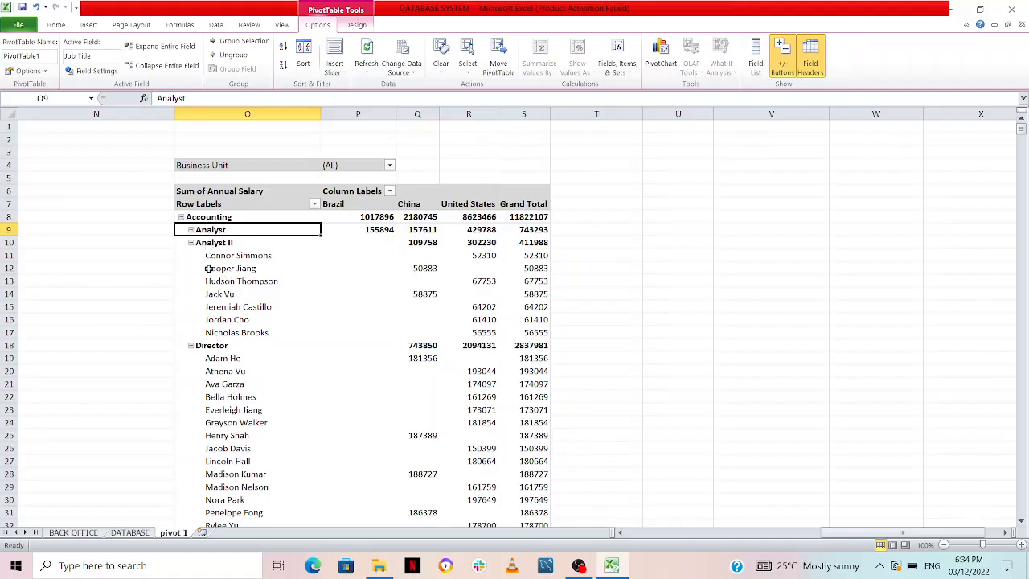
Try collapsing the Analyst II and Director job titles under Accounting, and expand Analyst II again
click(191, 243)
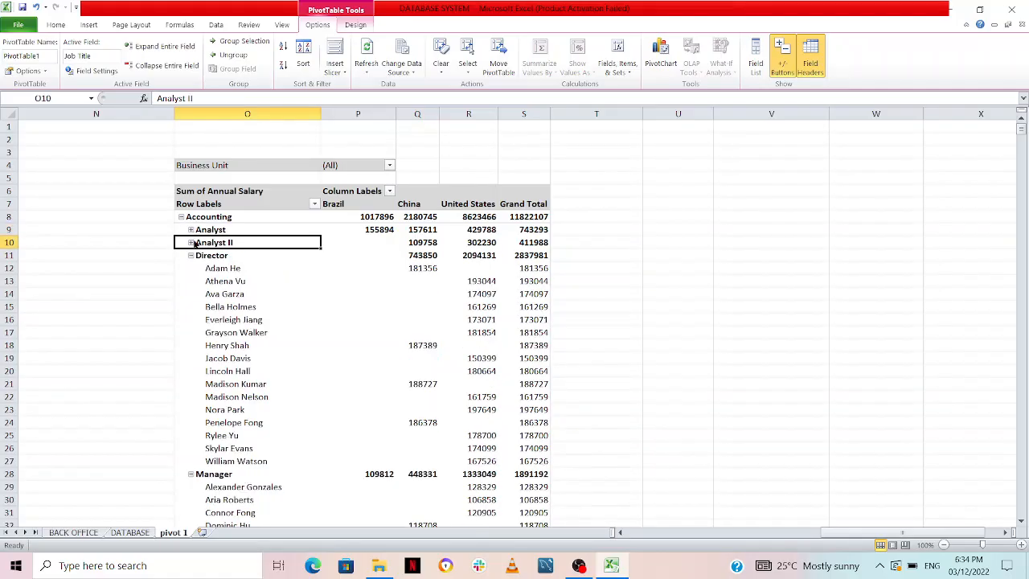
click(191, 255)
click(191, 277)
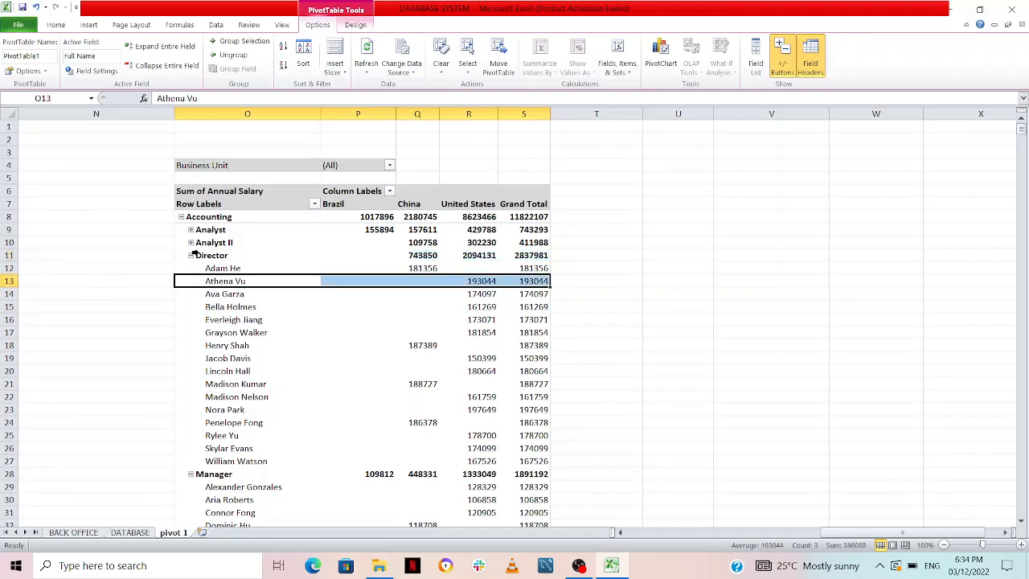
click(194, 255)
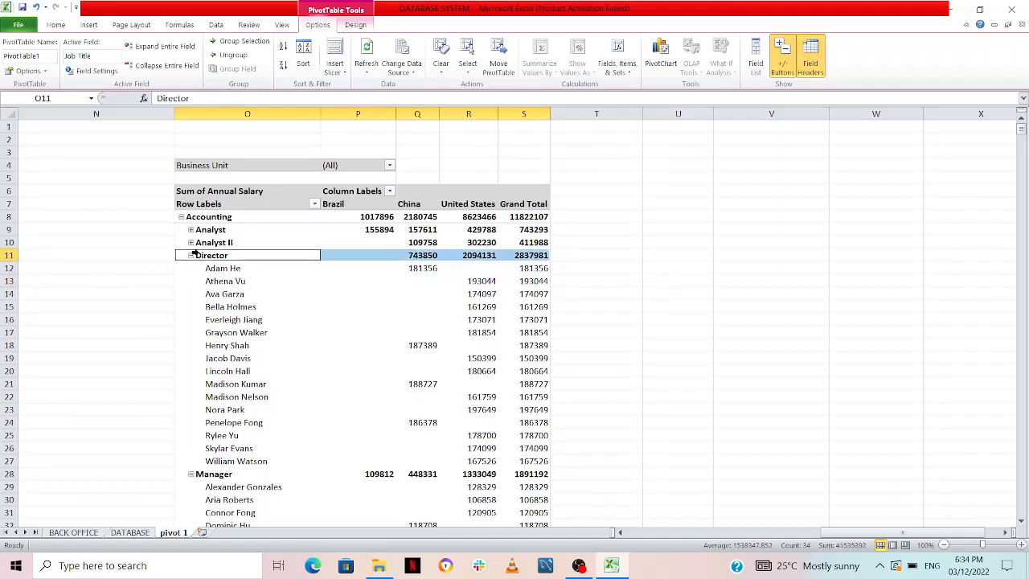
click(288, 279)
click(769, 356)
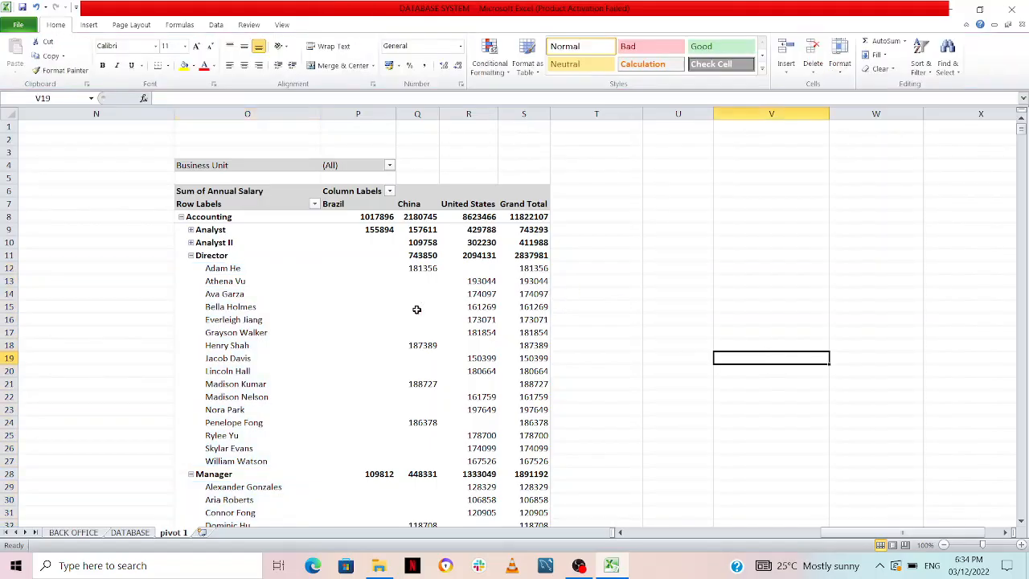
click(191, 243)
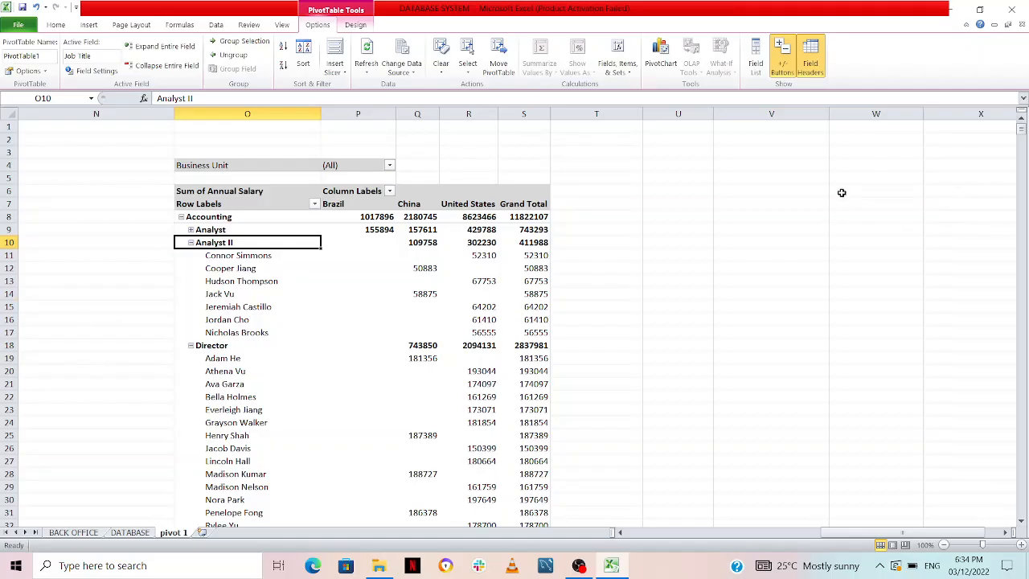
Try hiding the PivotTable's expand/collapse buttons and its field headers, restoring each one
click(780, 64)
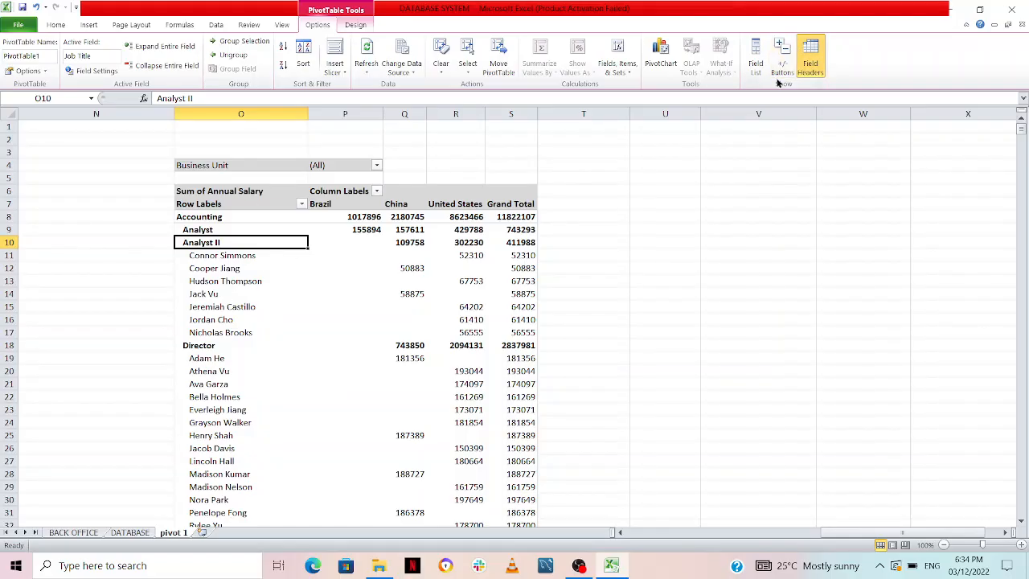
click(783, 50)
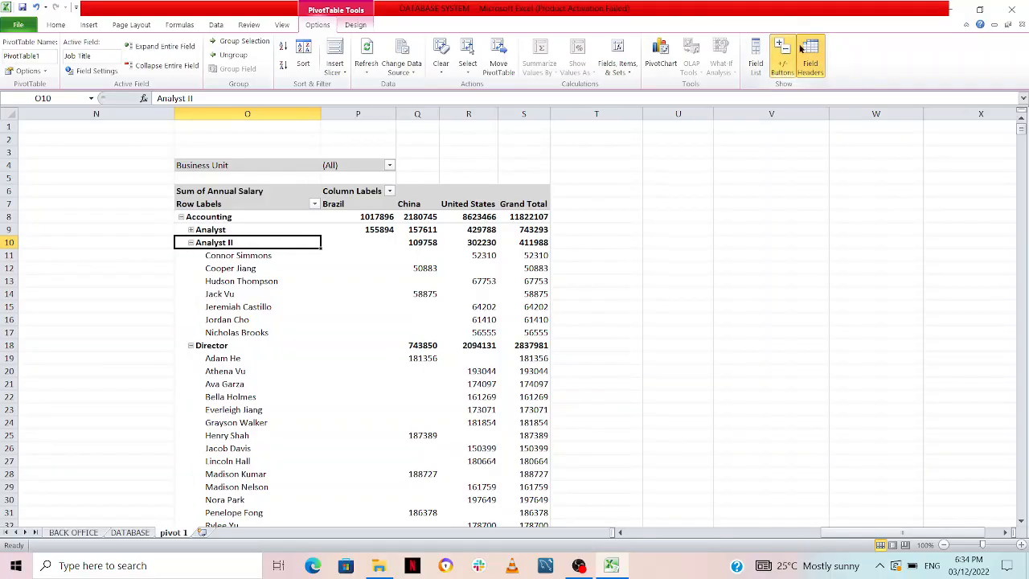
click(814, 63)
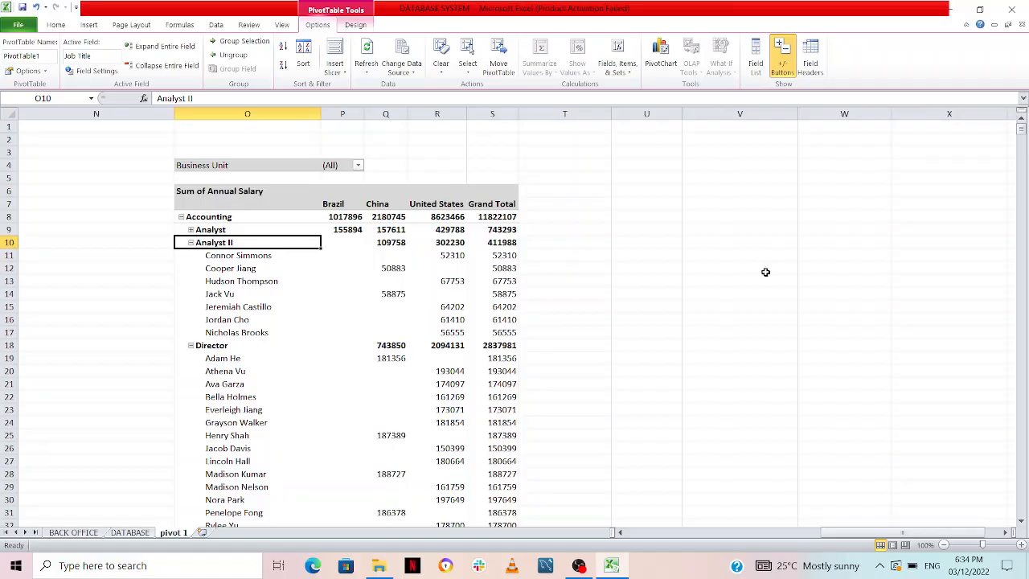
click(806, 57)
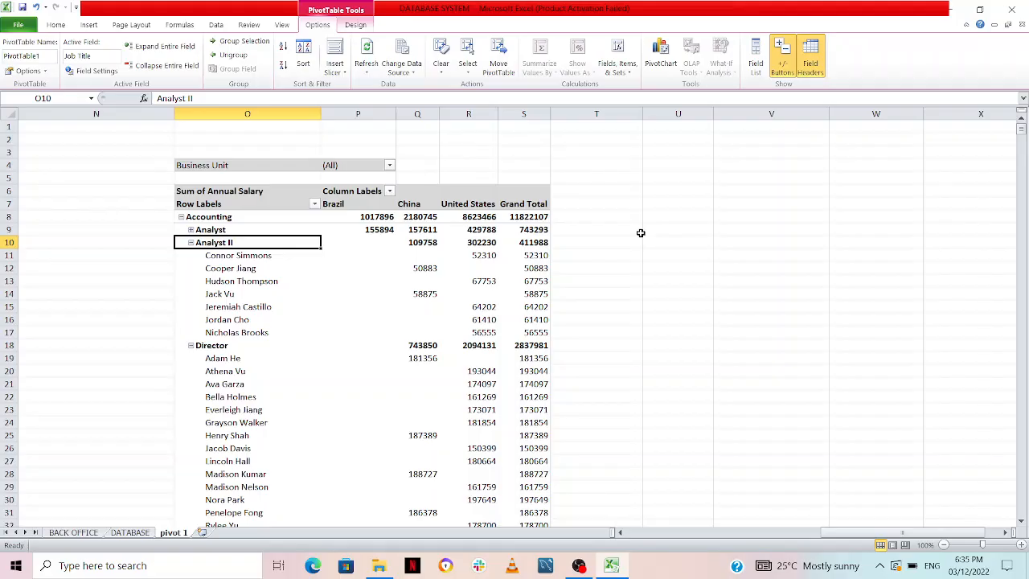
Reopen the field list and change the Annual Salary value field's custom name to "sum of salary"
click(756, 67)
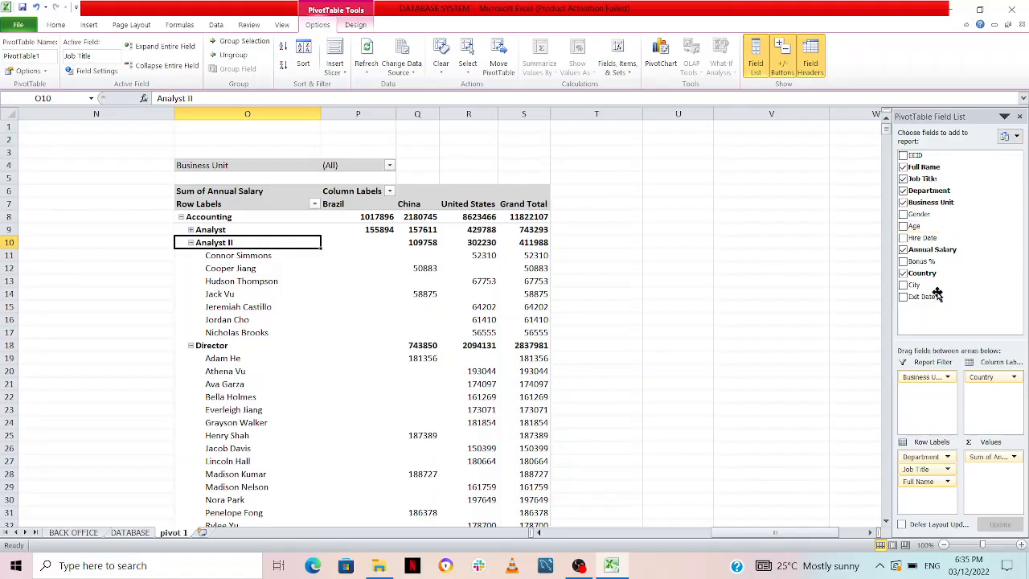
click(1012, 457)
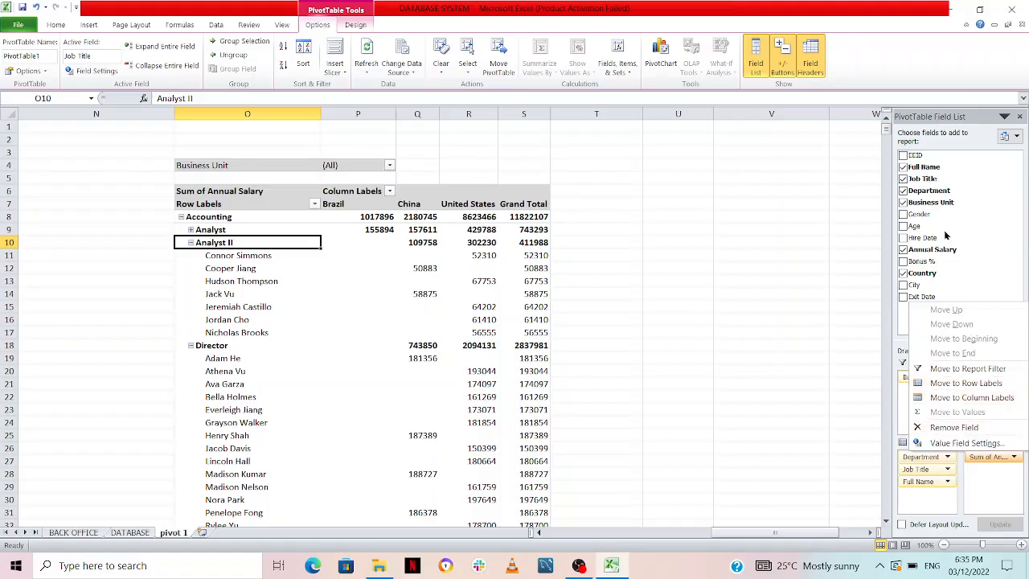
click(965, 443)
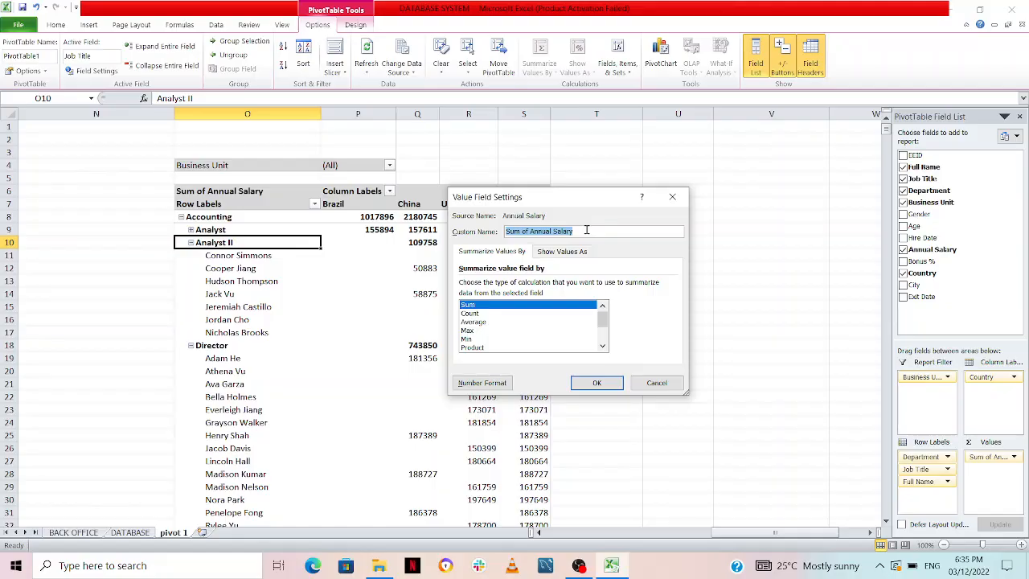
text(ssdsfd)
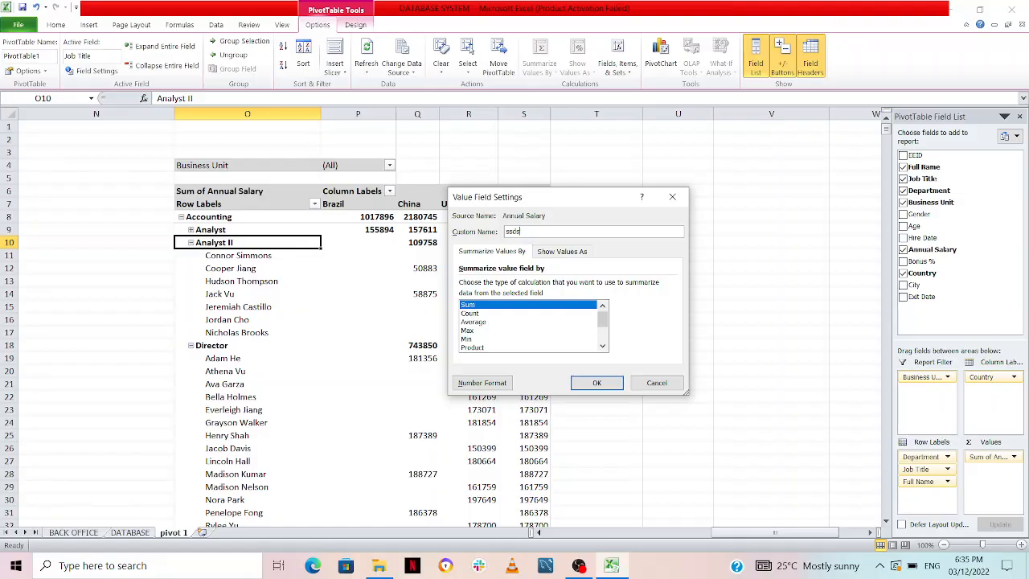
key(BackSpace)
key(BackSpace)
text(u)
right_click(588, 233)
Look through the available summary functions for the Annual Salary field
click(512, 325)
click(601, 346)
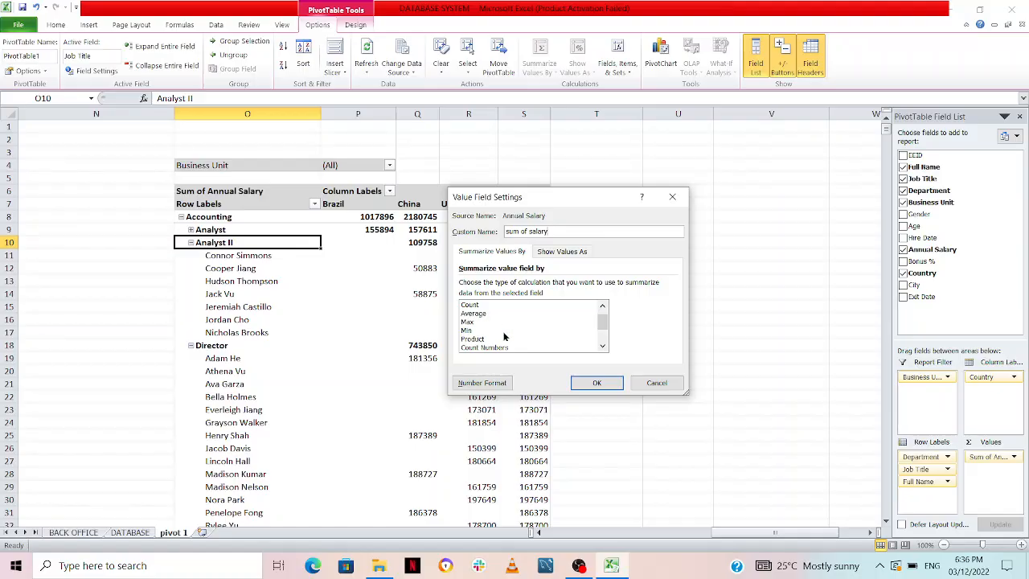
click(601, 345)
click(602, 346)
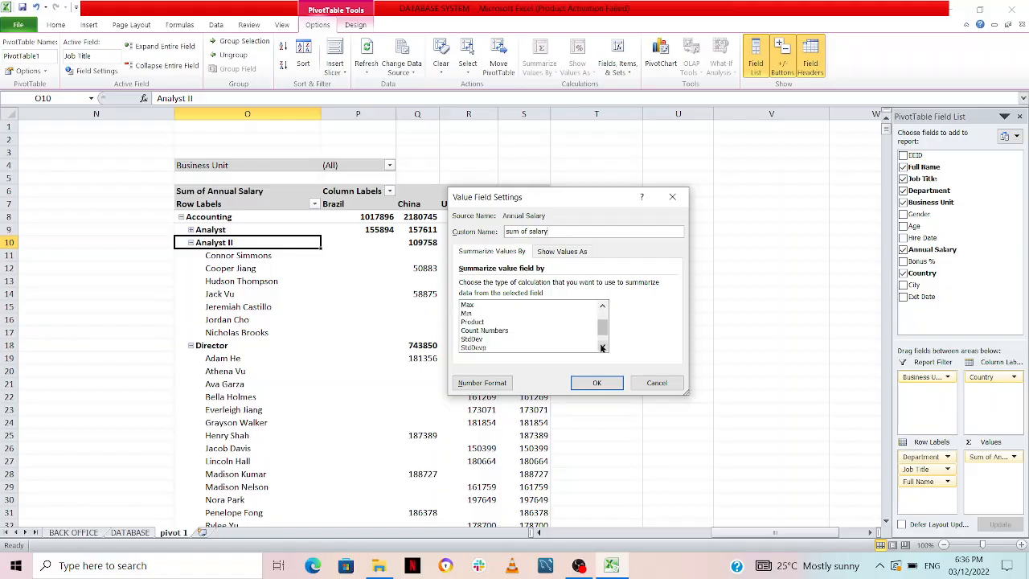
click(602, 346)
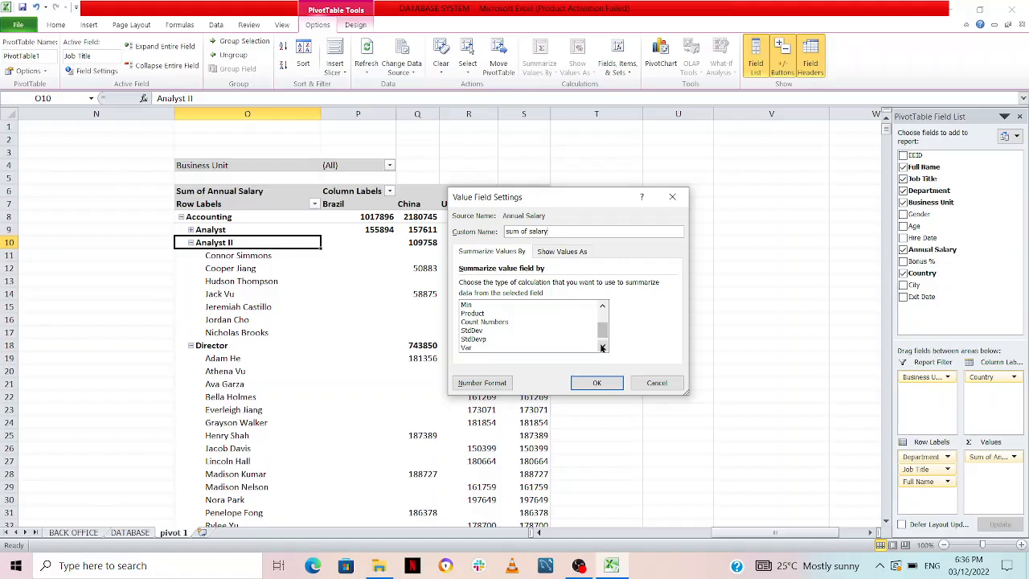
click(602, 347)
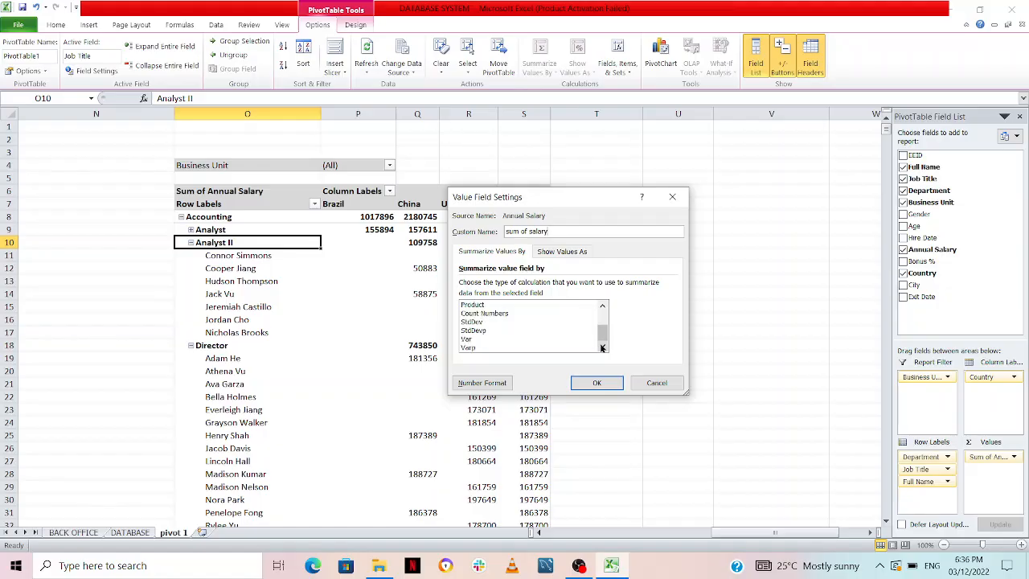
click(601, 305)
click(602, 304)
click(602, 305)
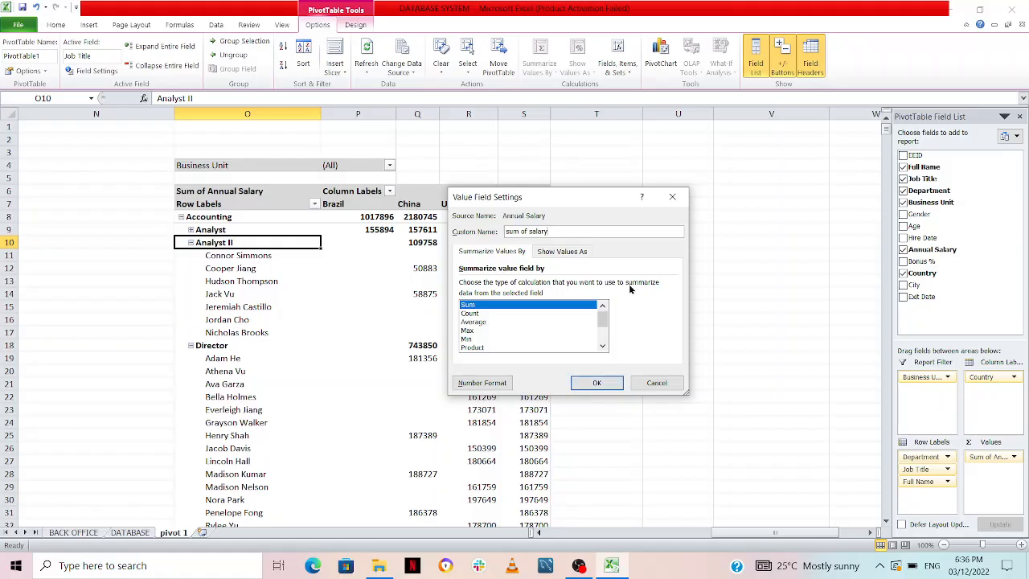
Format the salary values as Currency with 2 decimal places and the ₦ symbol, apply the field settings and close the field list
click(492, 384)
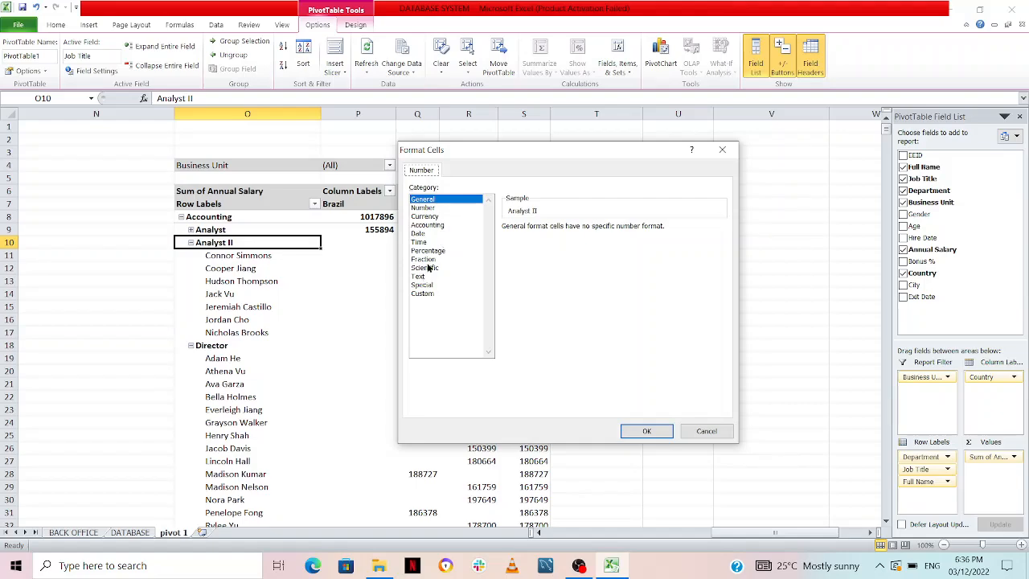
click(428, 217)
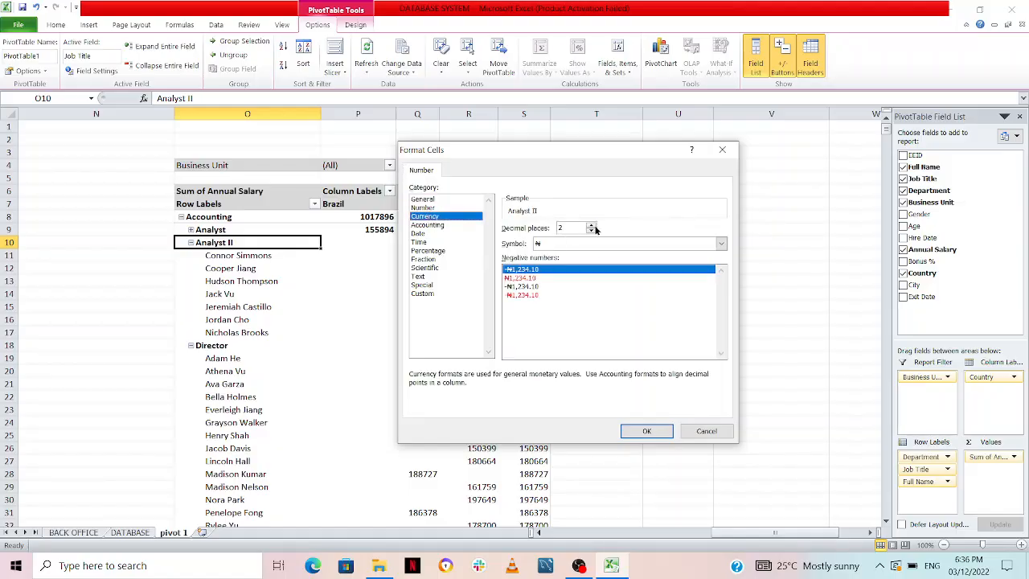
click(647, 430)
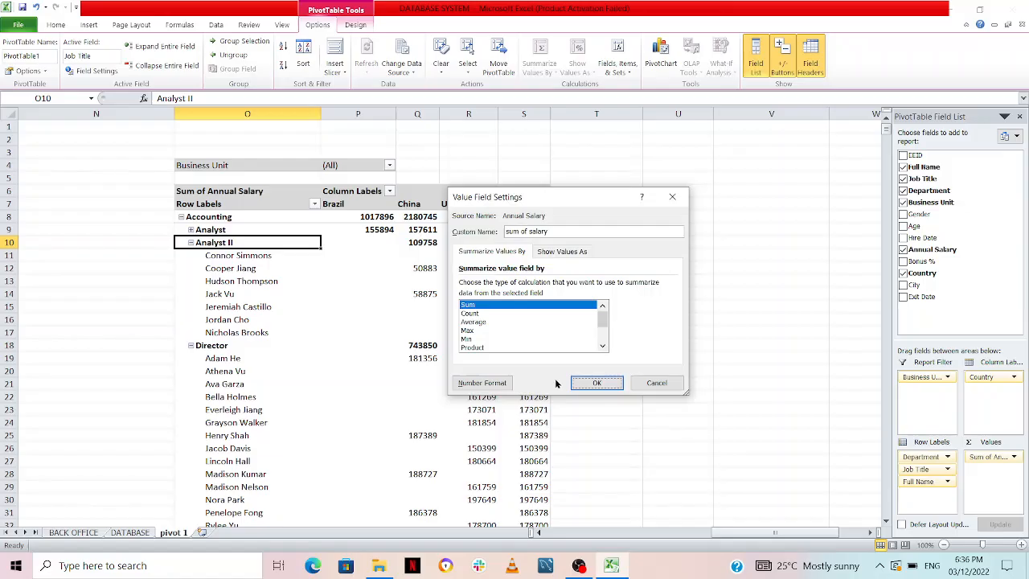
click(595, 383)
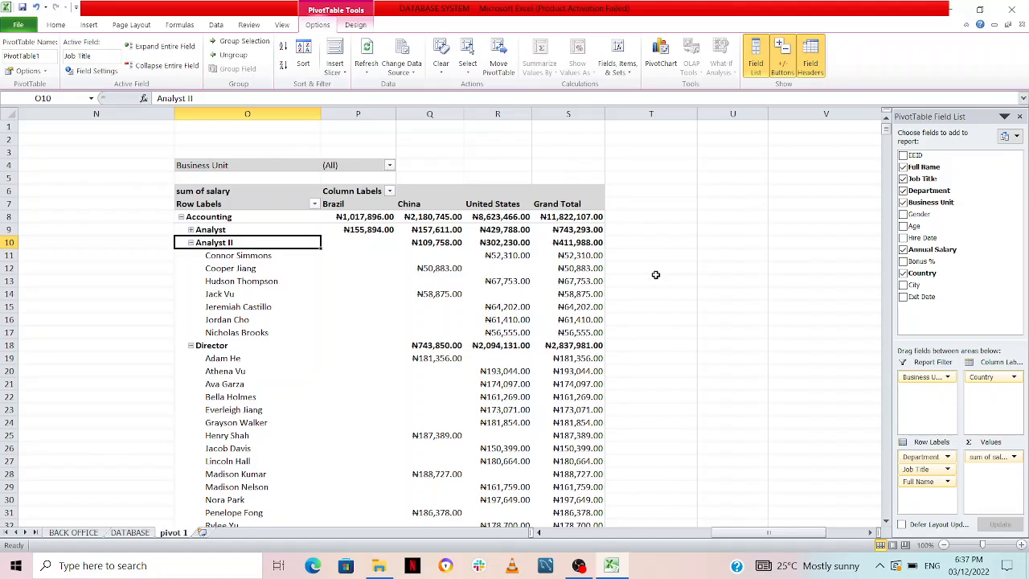
click(1019, 116)
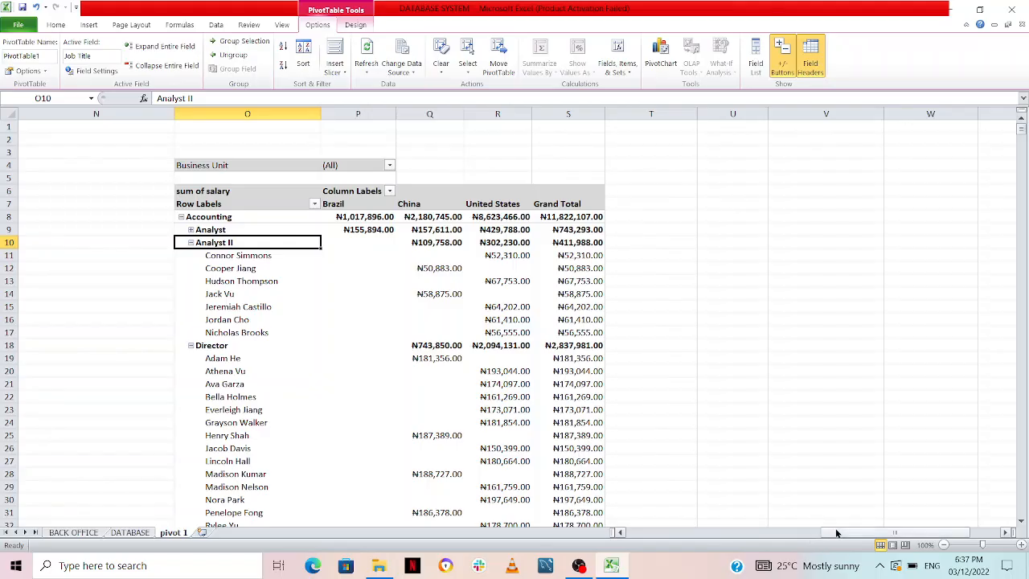
drag(827, 535, 780, 544)
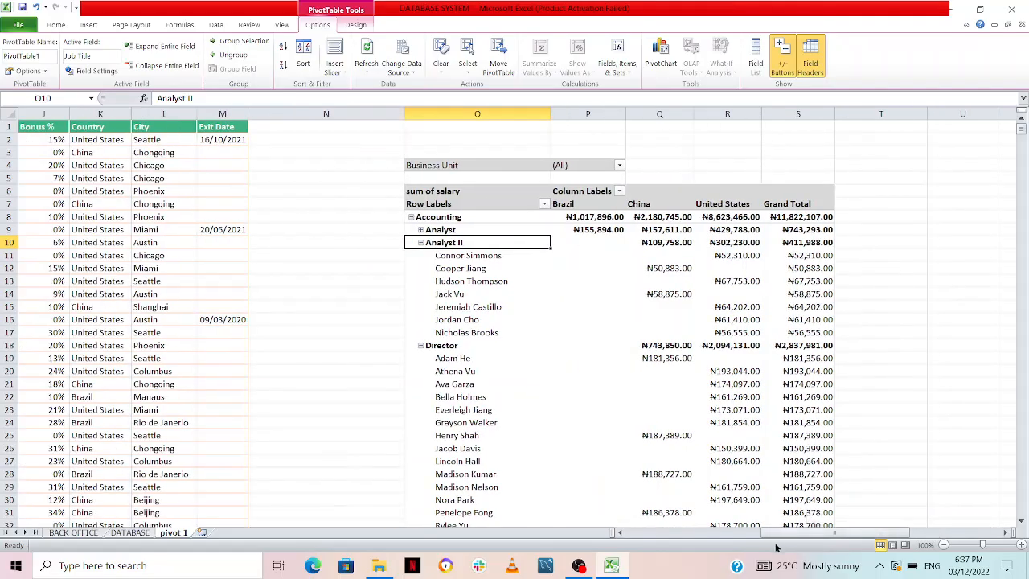